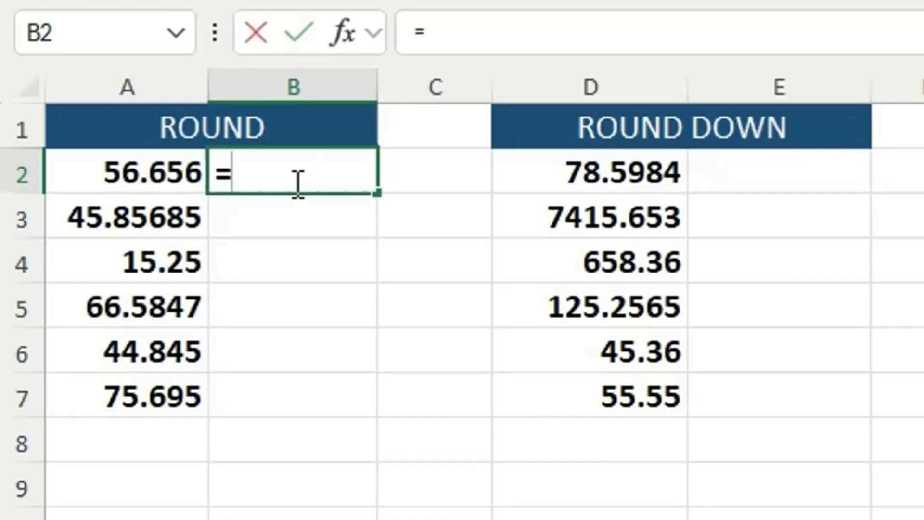
- Enter the formula =ROUND(A2,0) in cell B2 to round the first number to a whole number
text(=R)
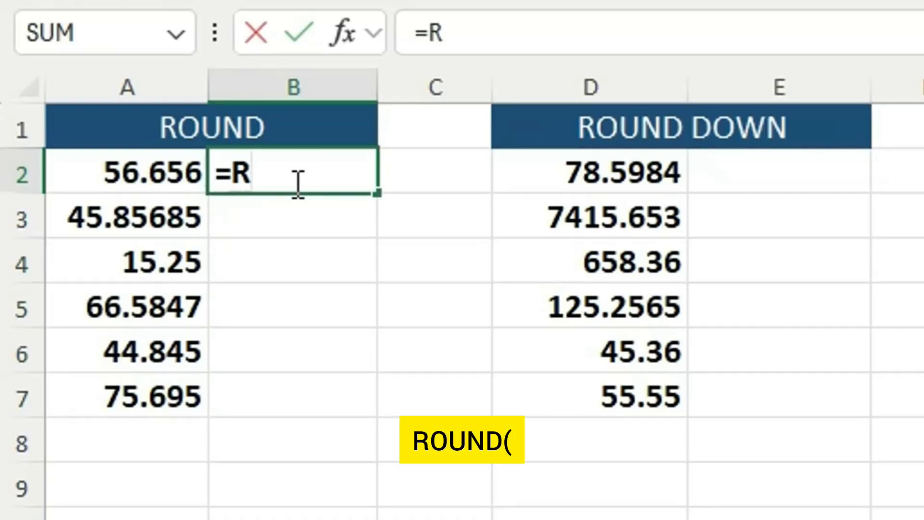
text(OUND)
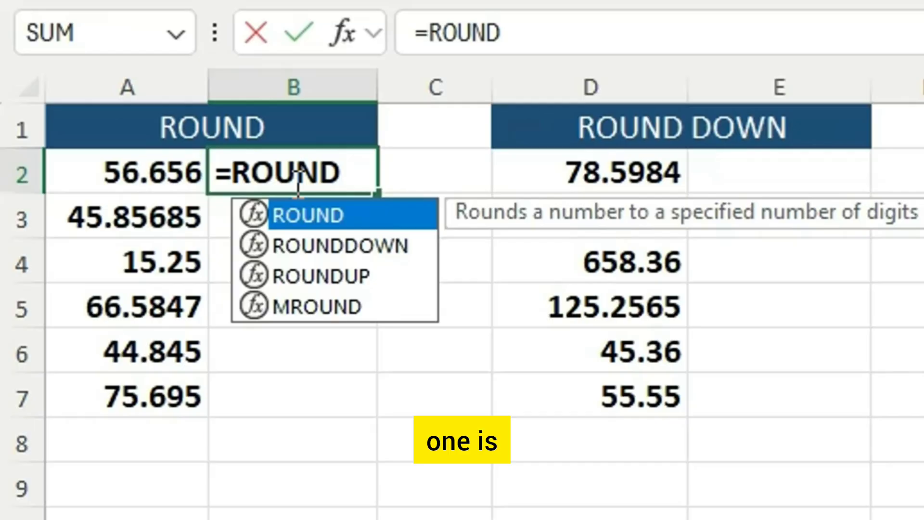
text(()
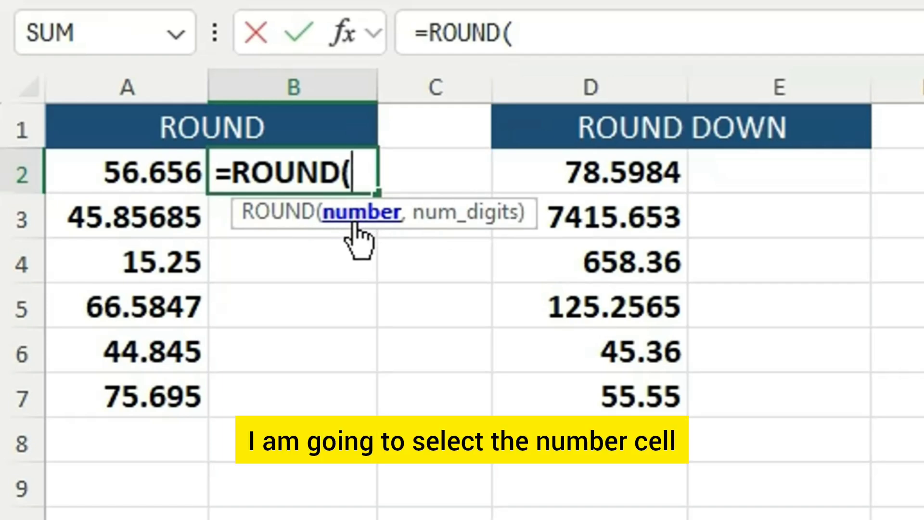
click(163, 177)
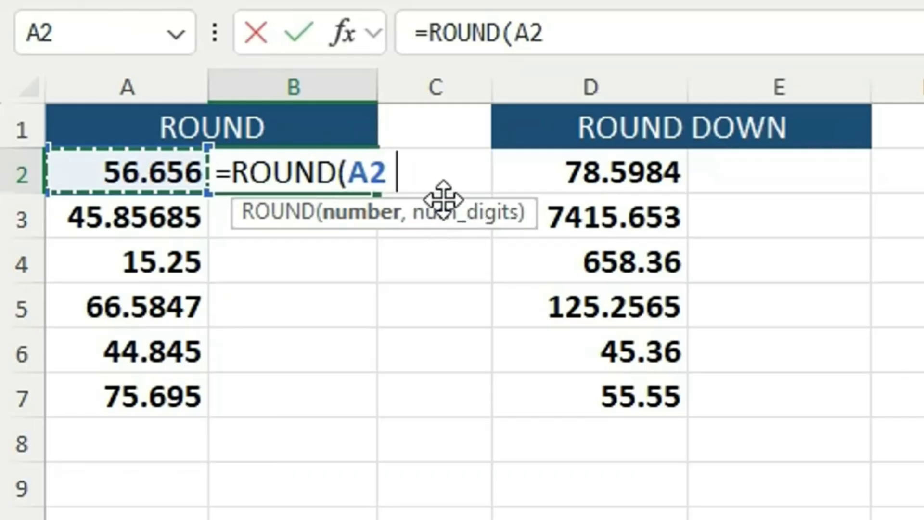
text(,)
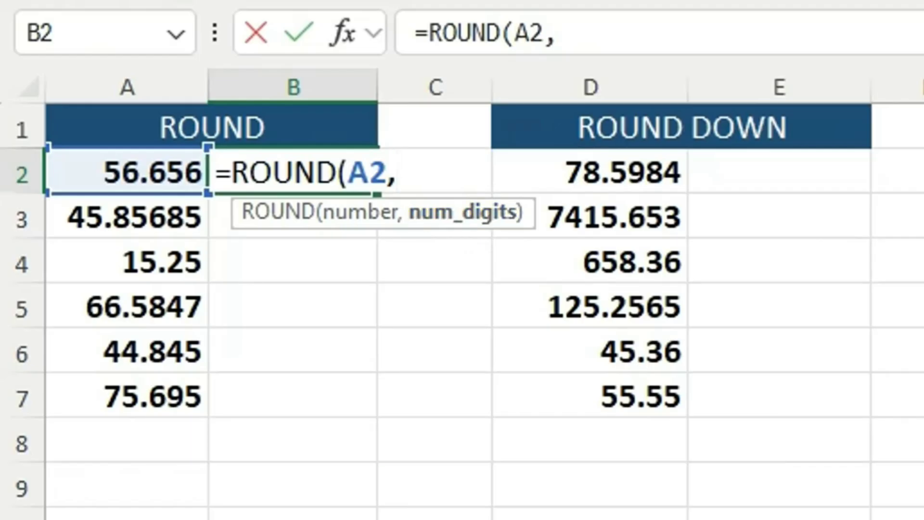
text(0)
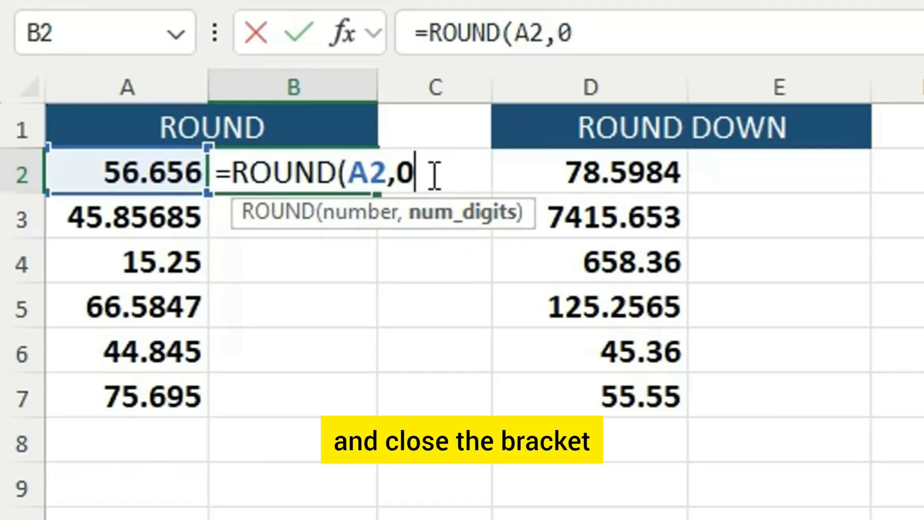
text())
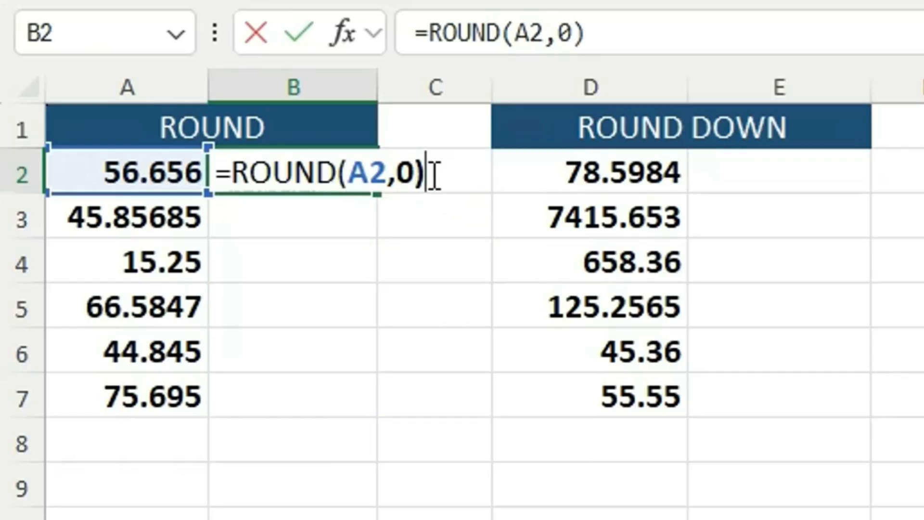
key(Return)
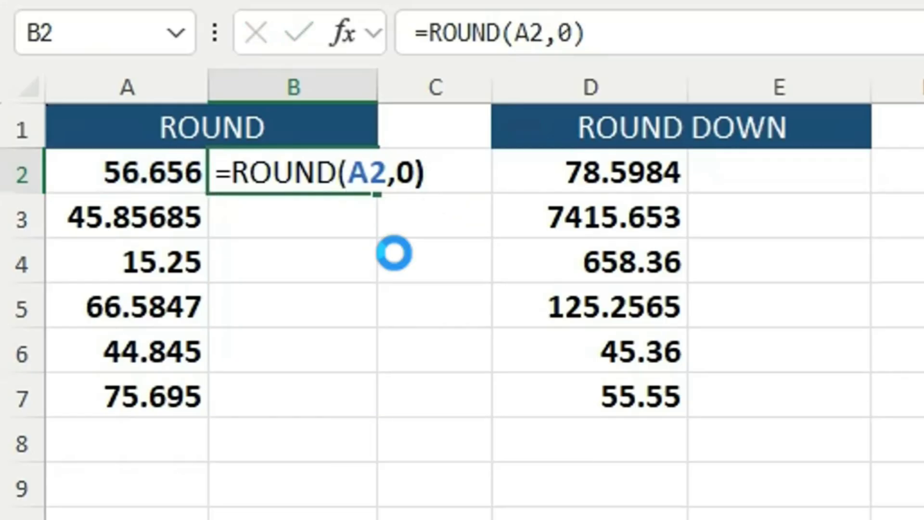
- Fill the zero-digit ROUND formula from B2 down through B7
click(313, 179)
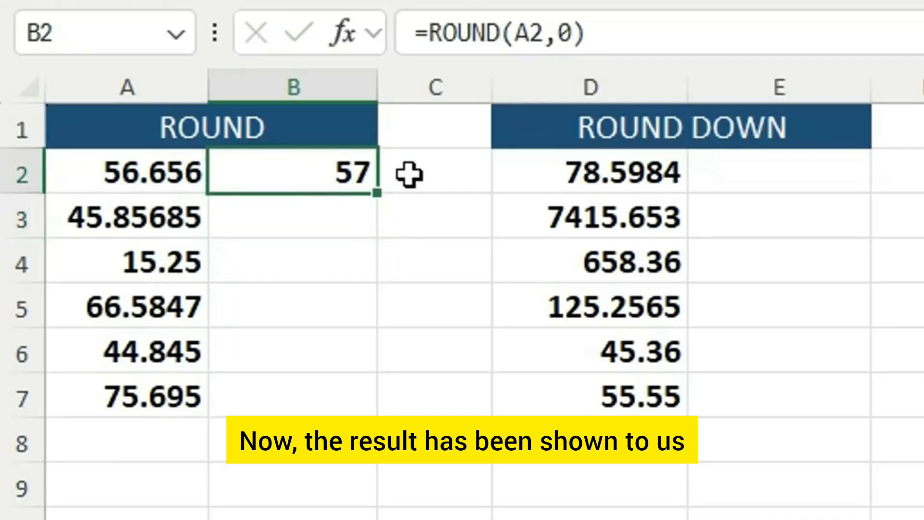
double_click(373, 193)
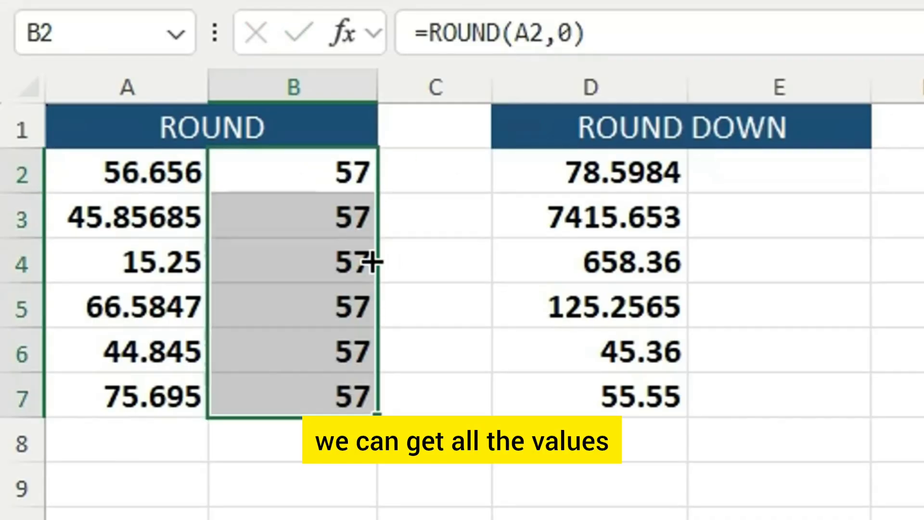
click(431, 391)
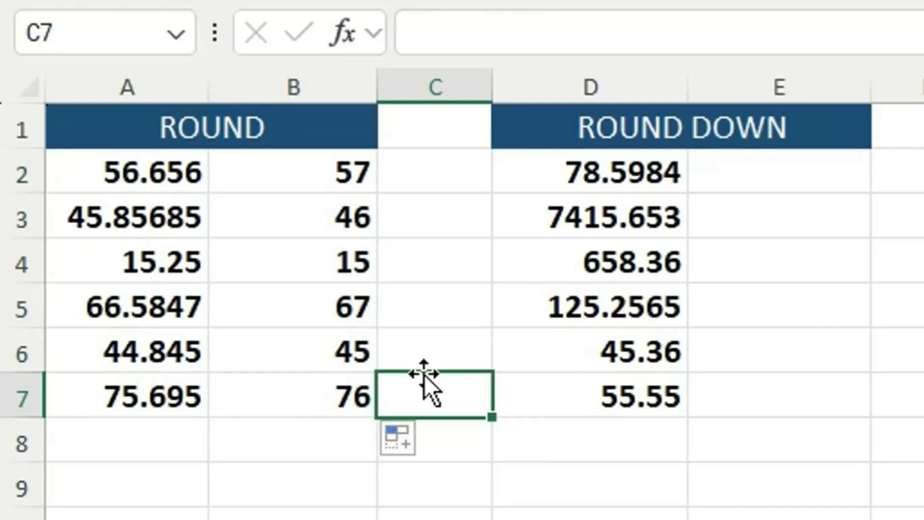
- Compare the number in A2 with the 0 to 3 and the negative entries of the DECIMAL DIGITS list
click(160, 179)
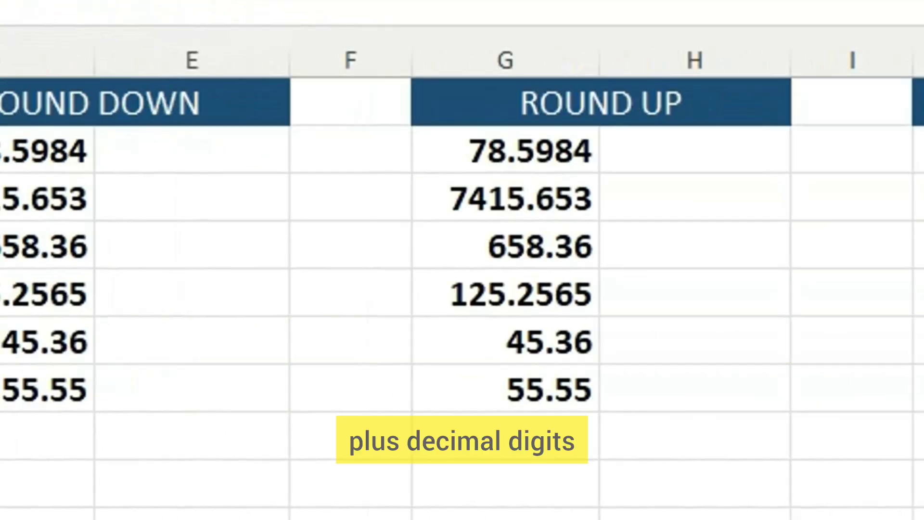
drag(510, 127, 532, 268)
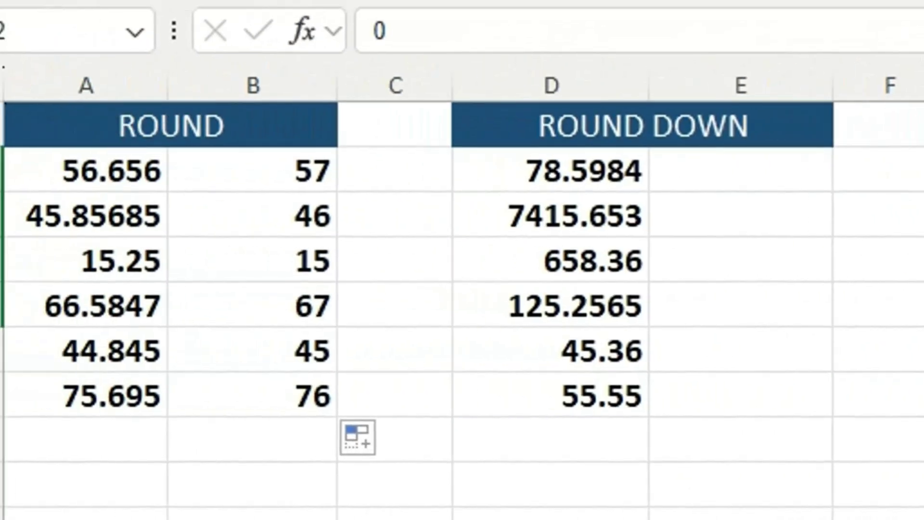
click(97, 180)
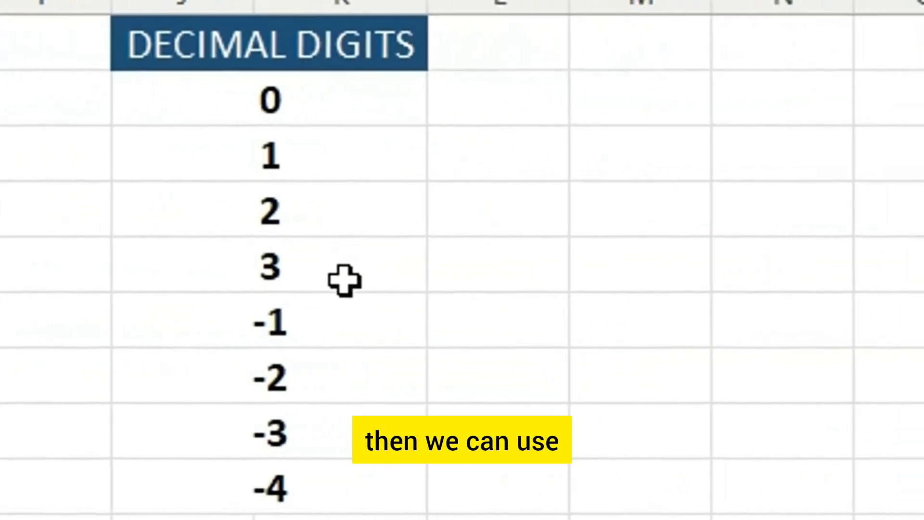
drag(336, 324, 354, 474)
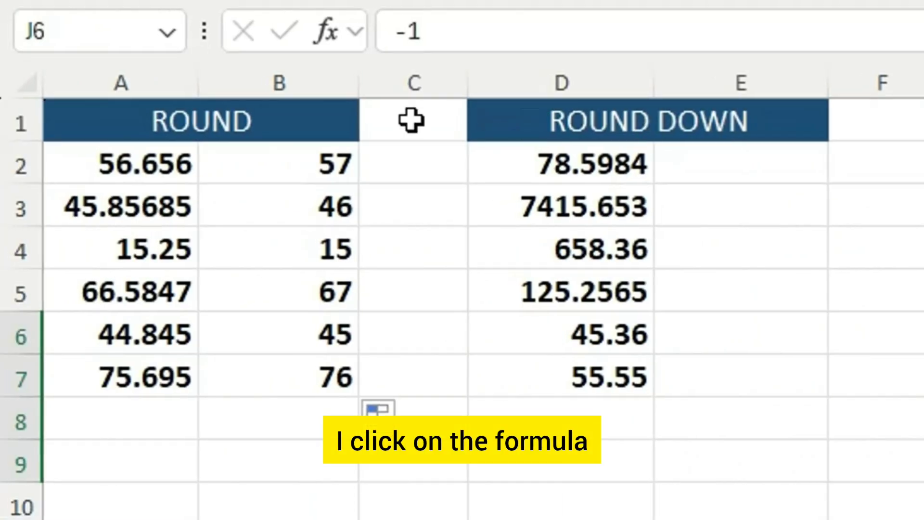
- Change the B2 formula to =ROUND(A2,1) and fill it down through B7
click(344, 166)
double_click(345, 166)
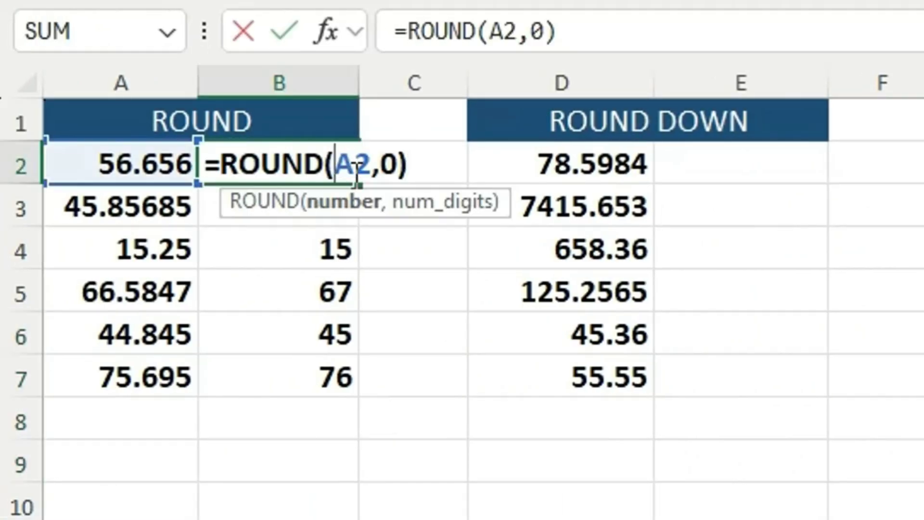
click(399, 166)
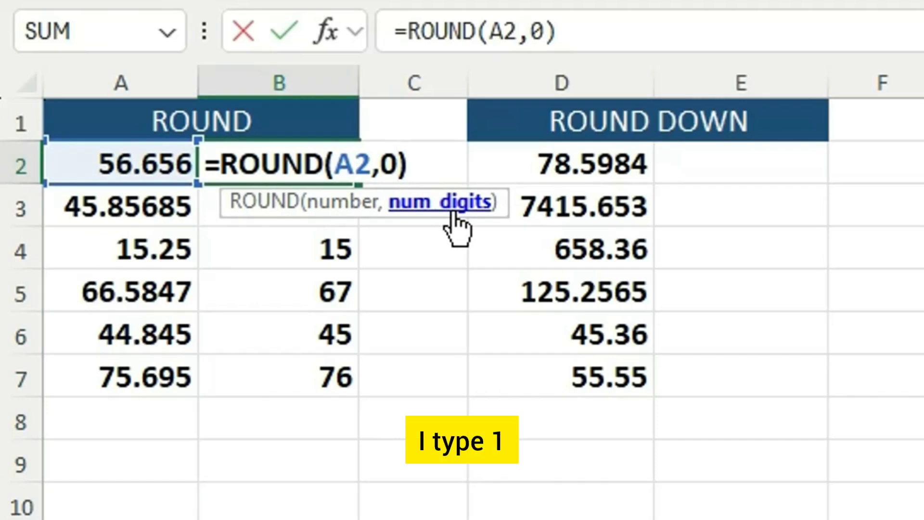
key(BackSpace)
text(1)
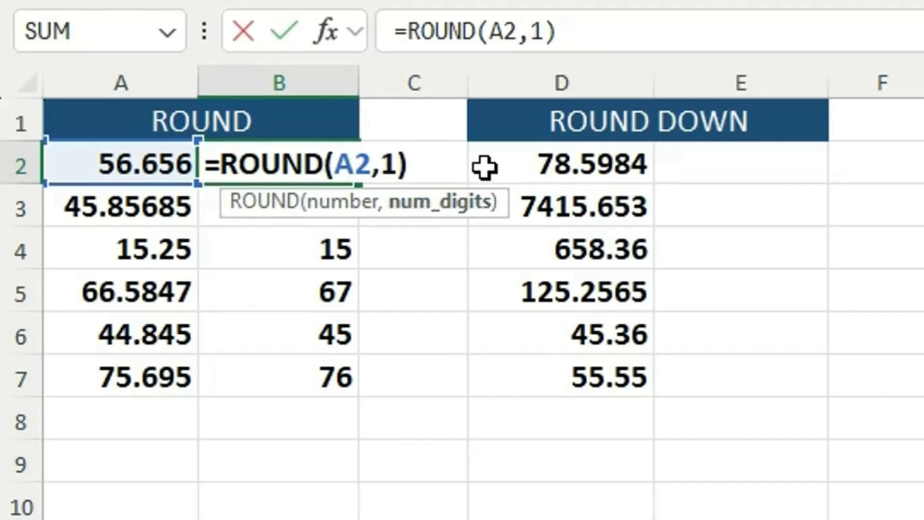
key(Return)
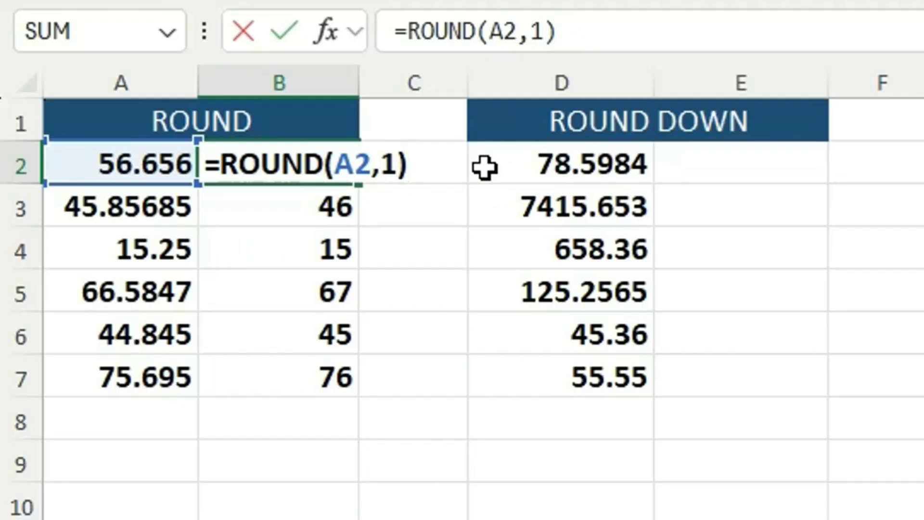
click(307, 159)
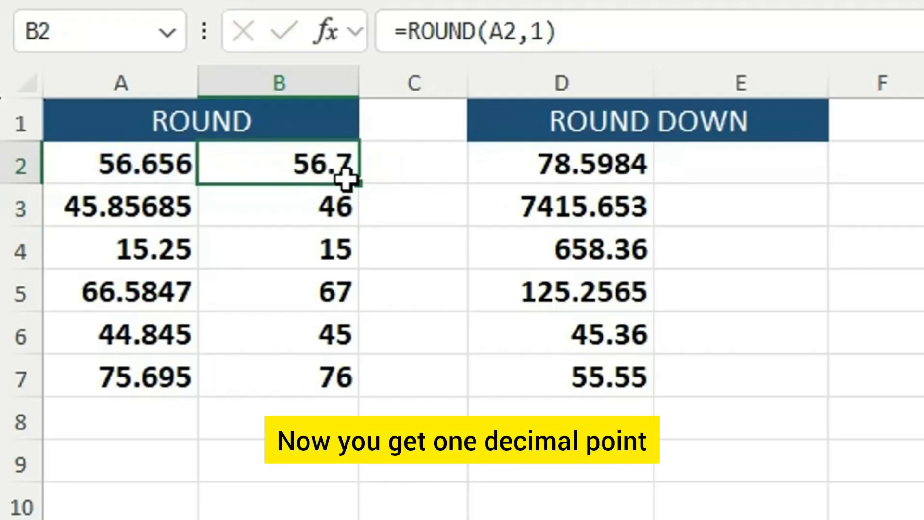
double_click(354, 183)
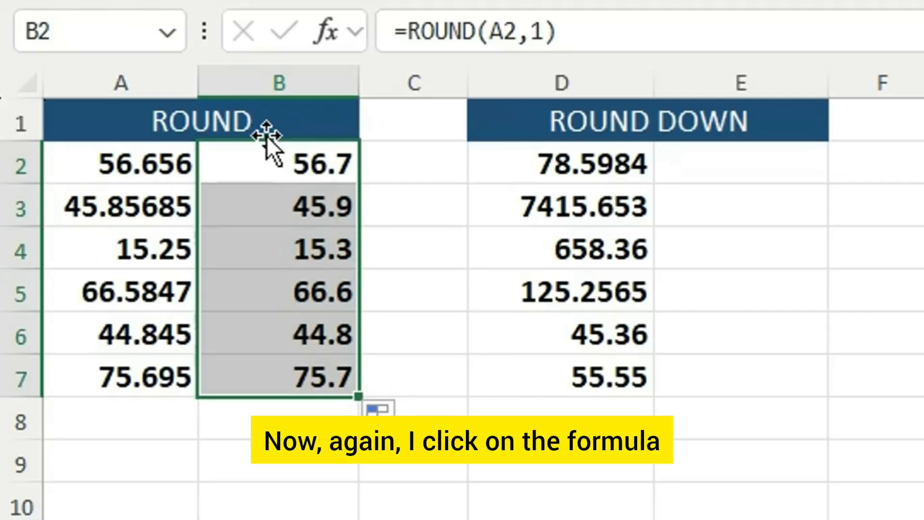
- Change the B2 formula to =ROUND(A2,2) and fill it down through B7
double_click(315, 166)
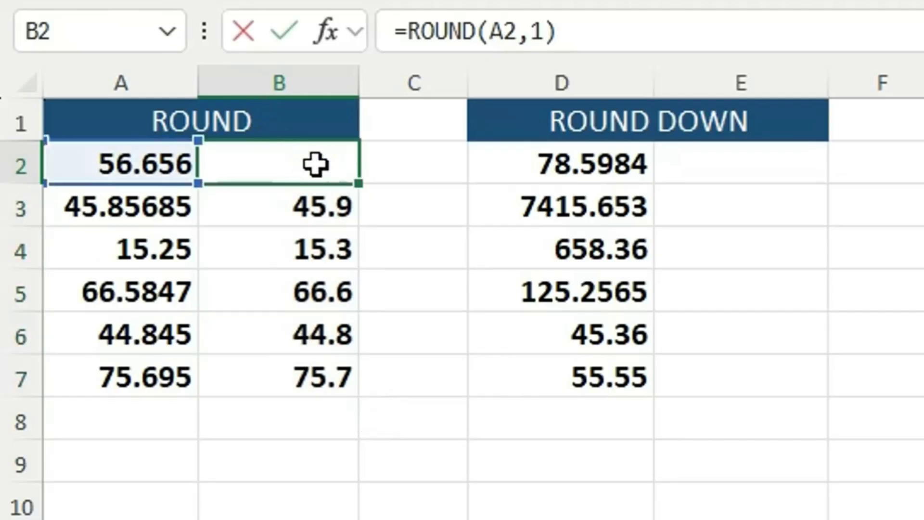
click(397, 170)
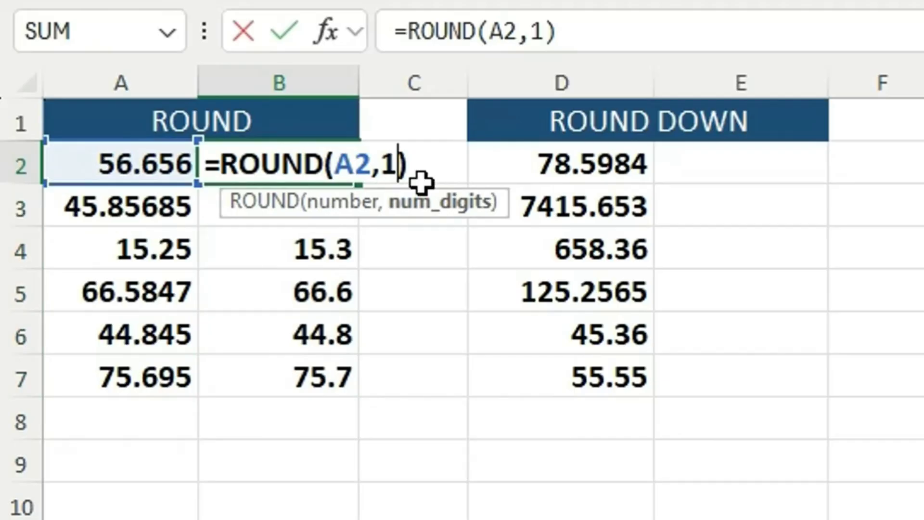
key(BackSpace)
text(2)
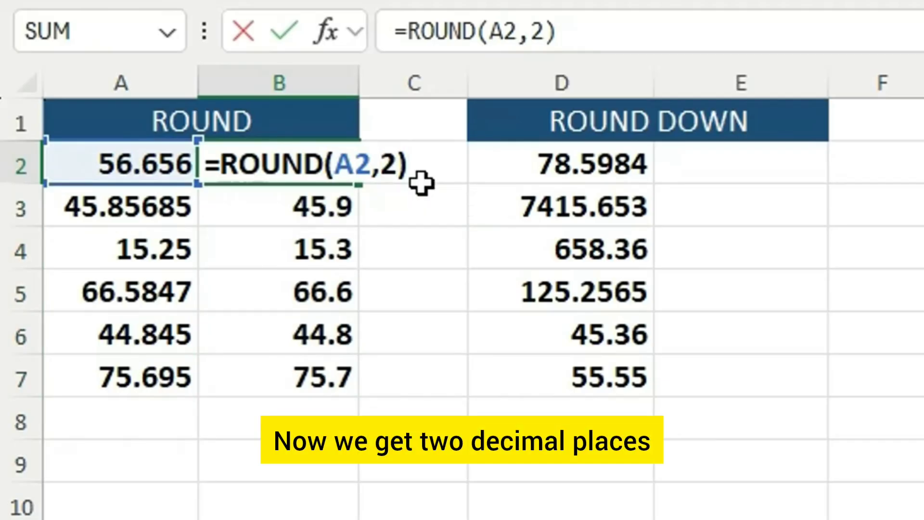
key(Return)
click(301, 169)
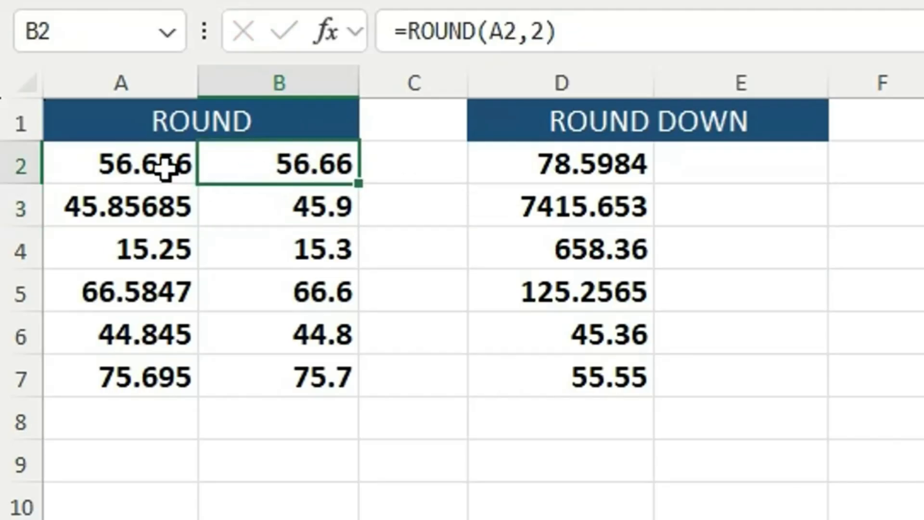
double_click(357, 182)
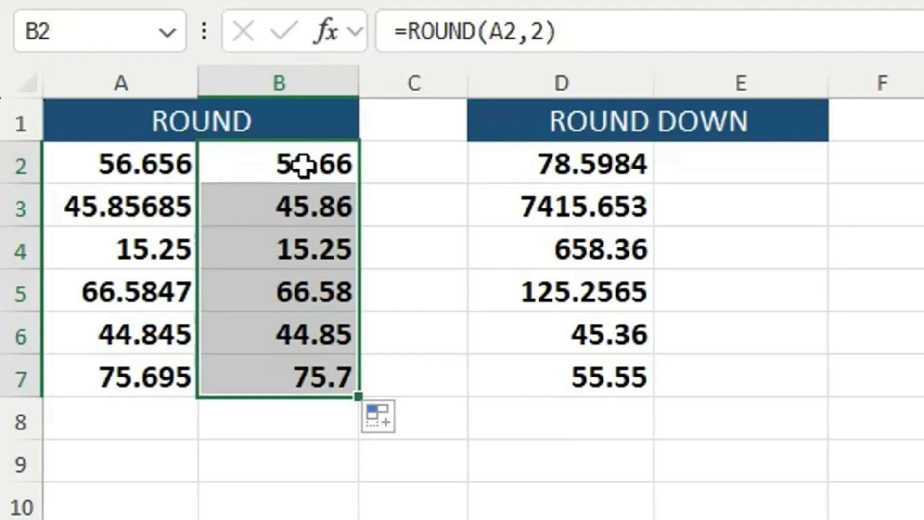
- Set the digits argument of the ROUND formula in B2 to -1, one of the negative DECIMAL DIGITS values
drag(923, 333, 923, 460)
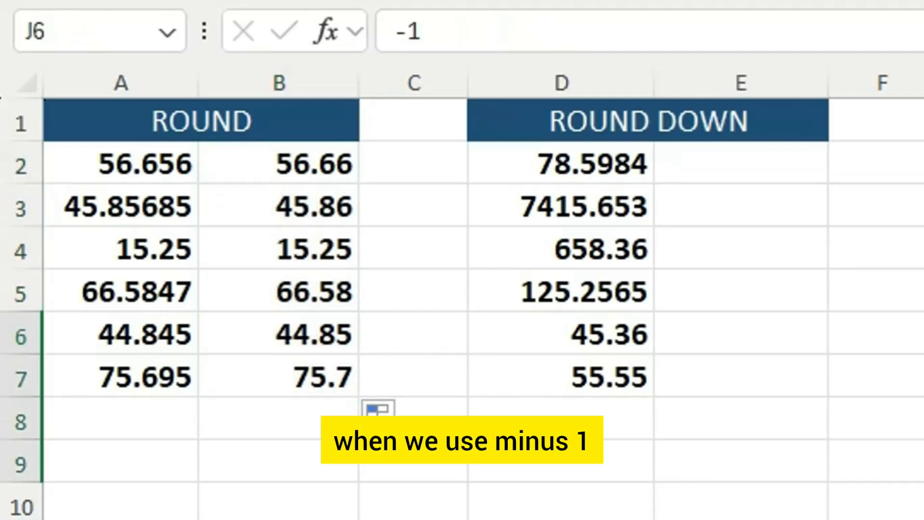
click(303, 163)
double_click(303, 163)
click(396, 168)
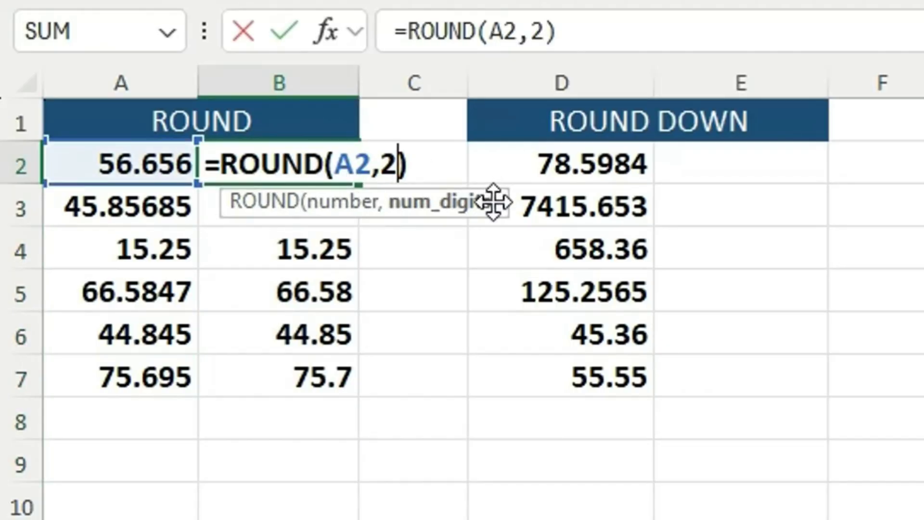
key(BackSpace)
text(-1)
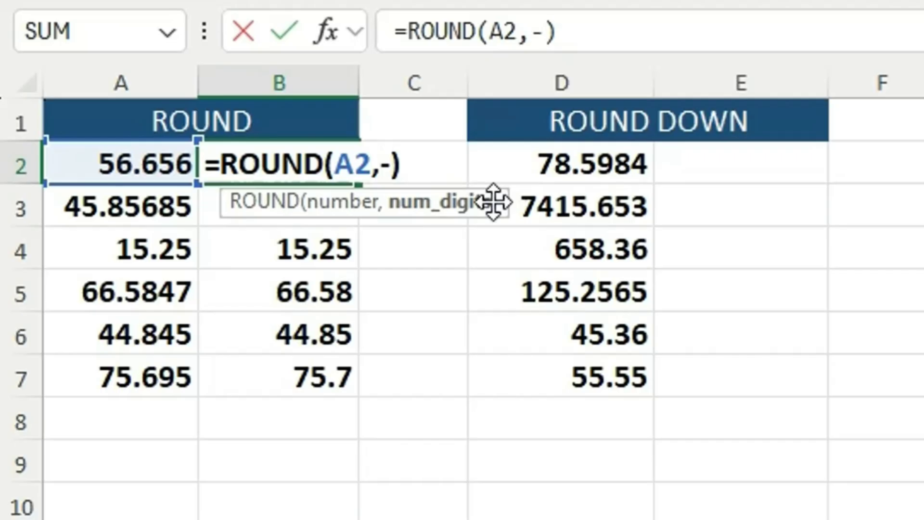
key(Right)
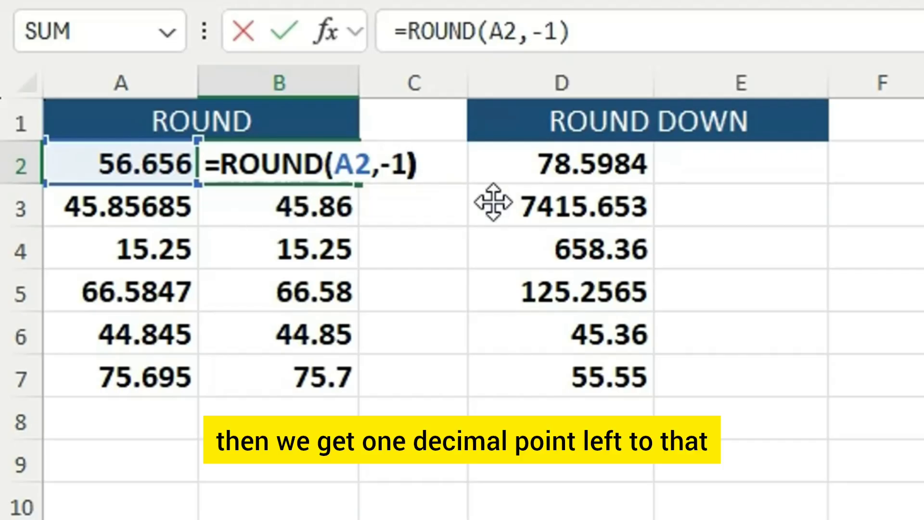
key(Return)
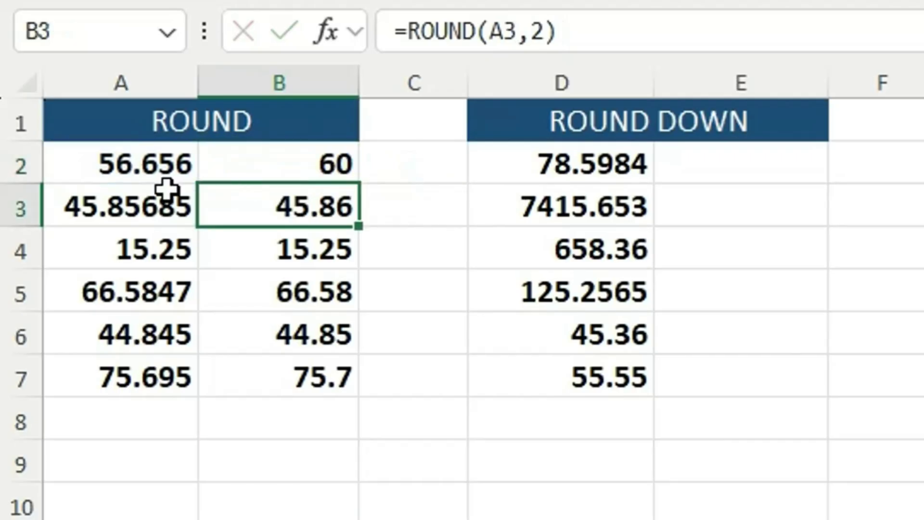
- Check the B2 formula against the number in A2 and fill =ROUND(A2,-1) down through B7
click(305, 174)
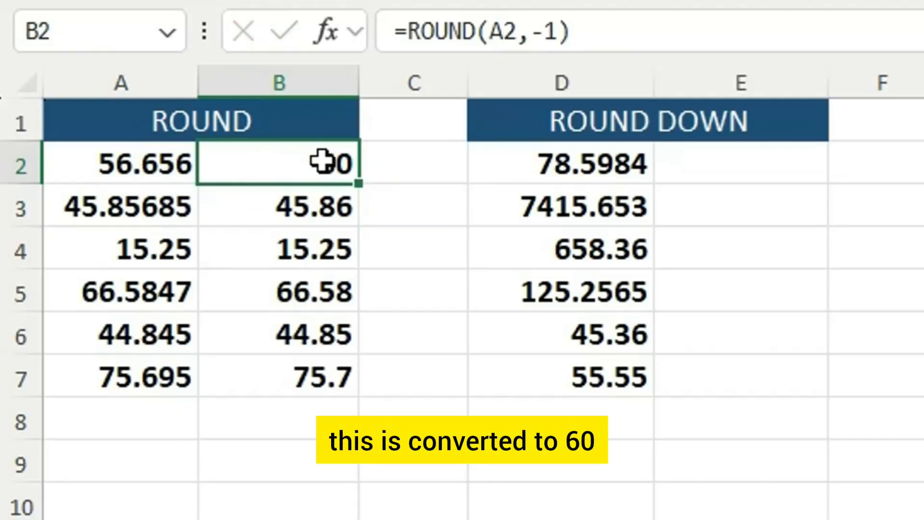
click(127, 166)
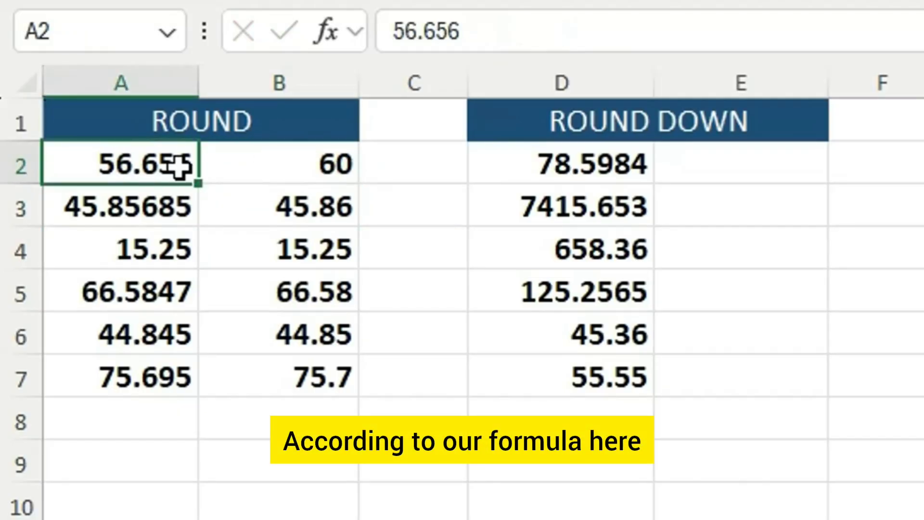
click(293, 168)
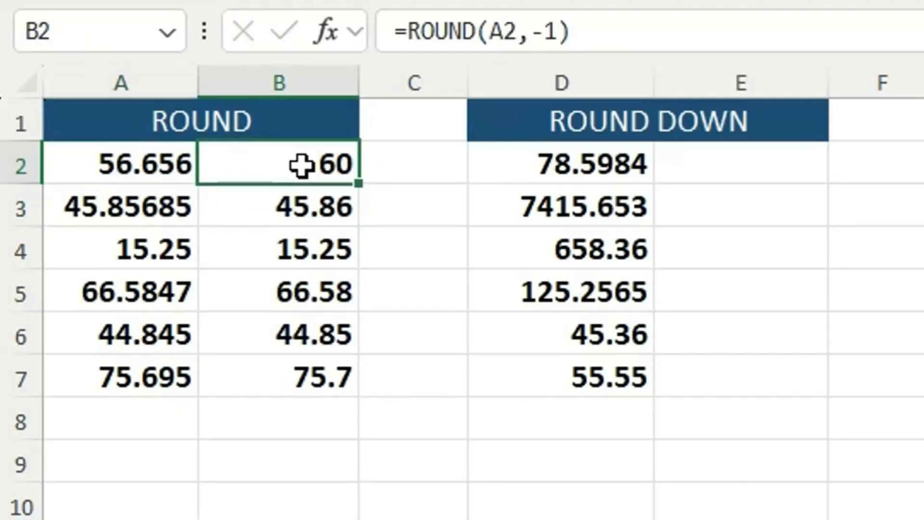
double_click(356, 183)
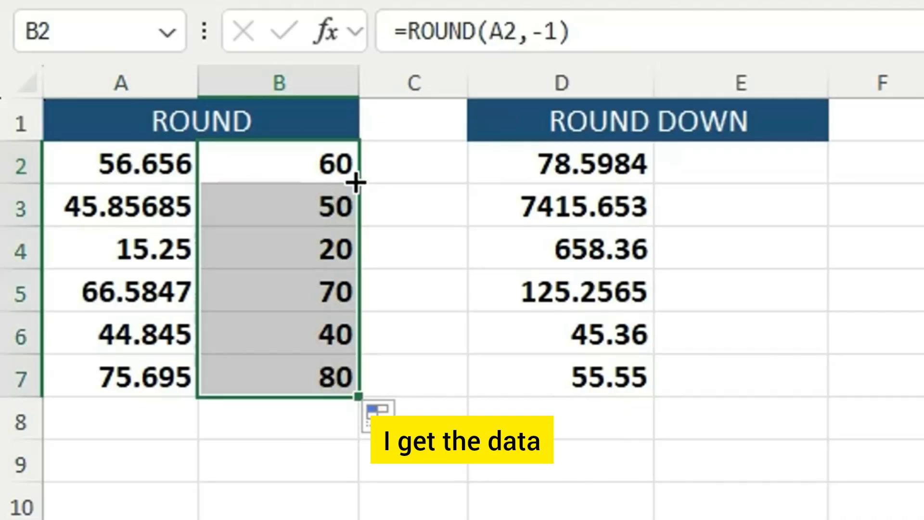
- Change the B2 formula to =ROUND(A2,-1)-0.01 and fill it down through B7
click(126, 208)
click(255, 209)
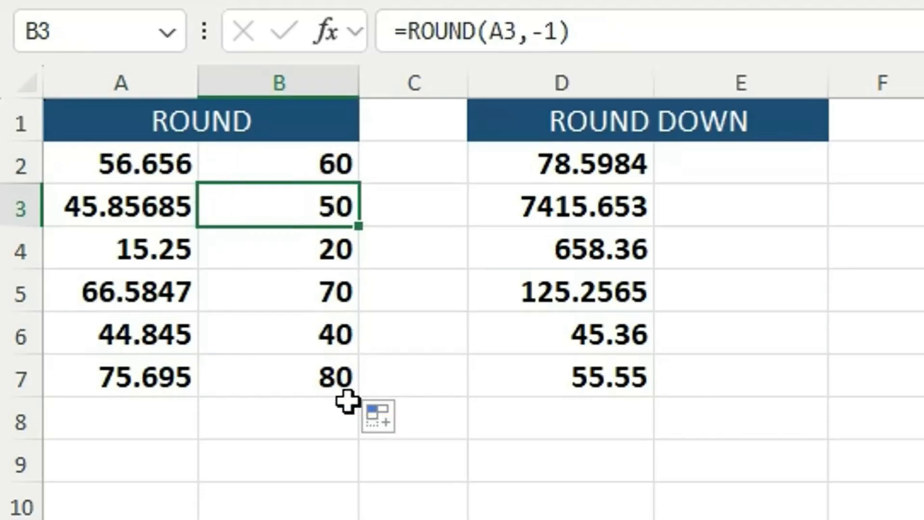
click(357, 172)
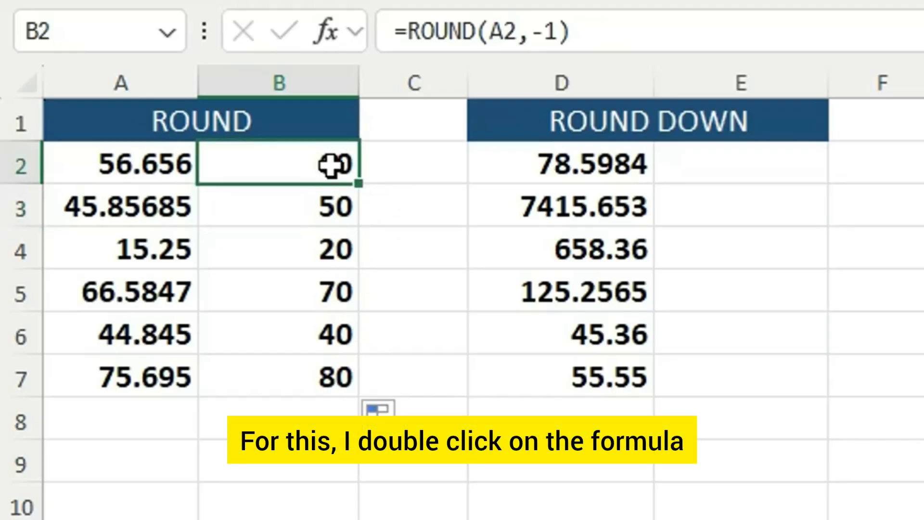
double_click(339, 167)
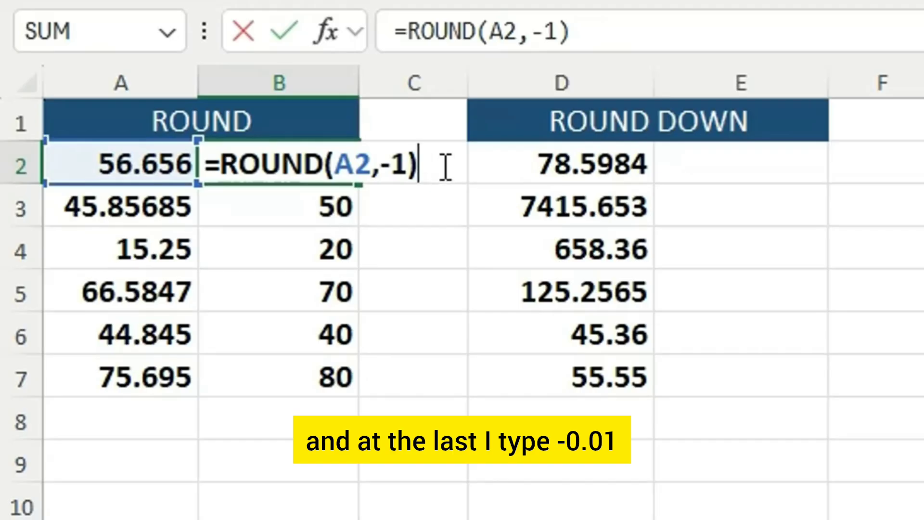
text(-0.01)
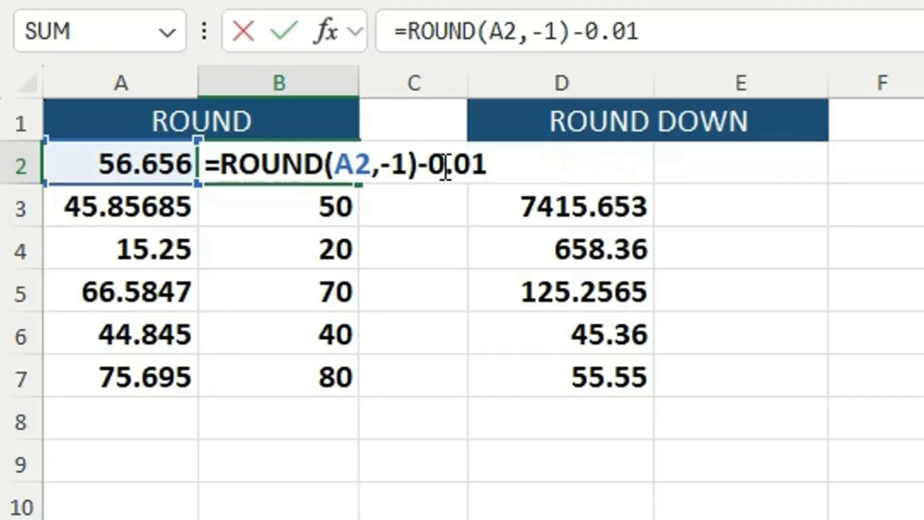
key(Return)
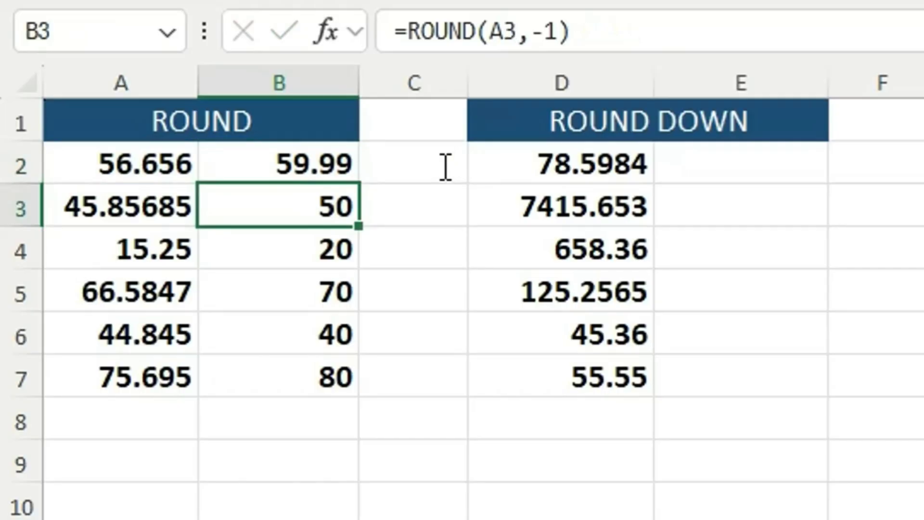
click(334, 146)
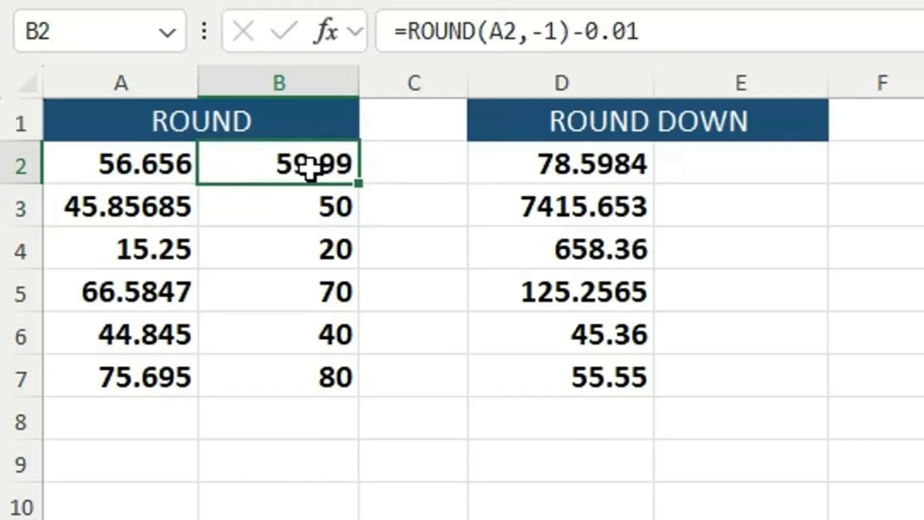
double_click(358, 183)
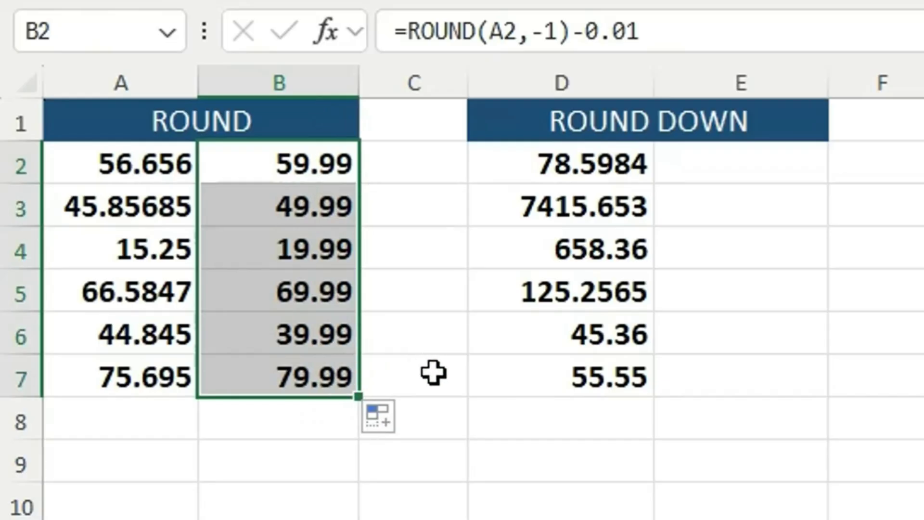
click(433, 373)
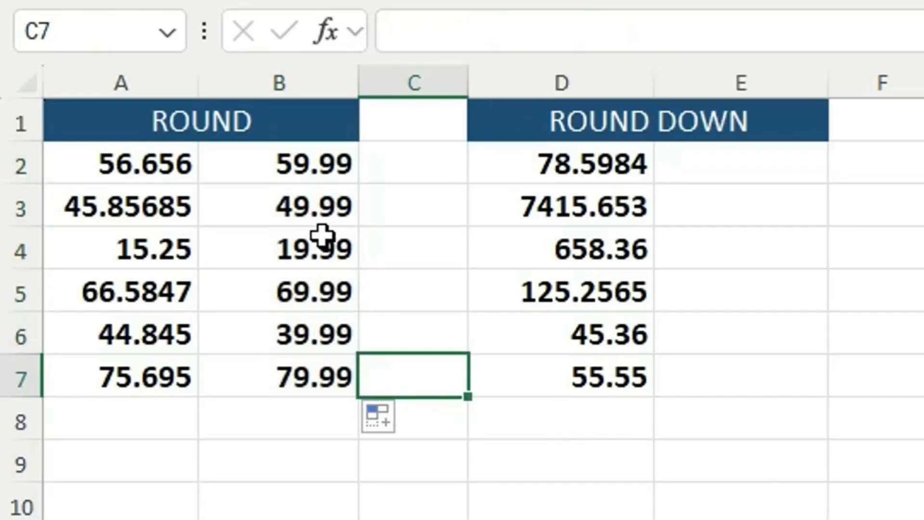
- Compare the ROUND DOWN and ROUND UP tables before any formulas are entered
click(619, 123)
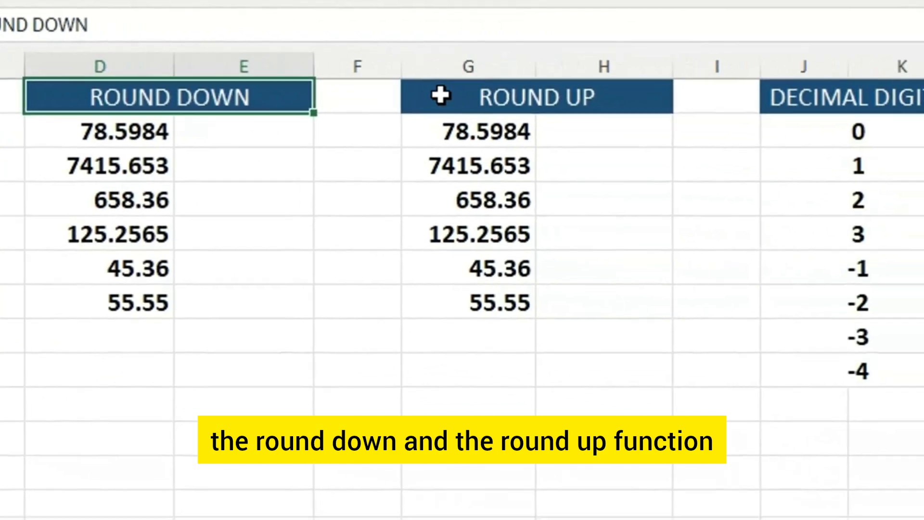
click(880, 113)
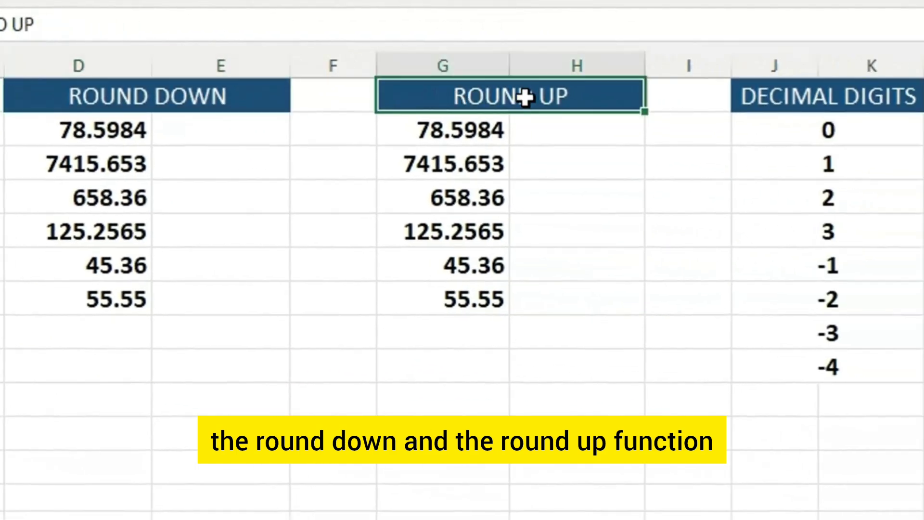
click(176, 96)
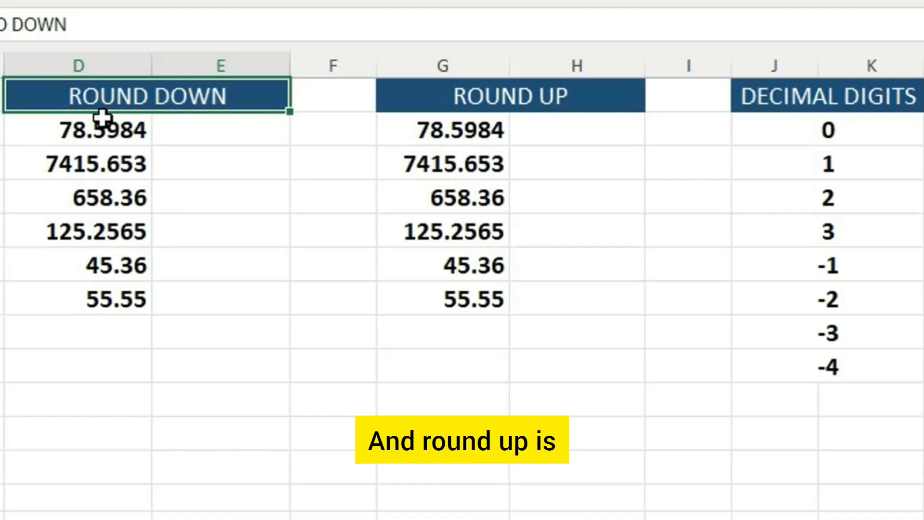
click(518, 109)
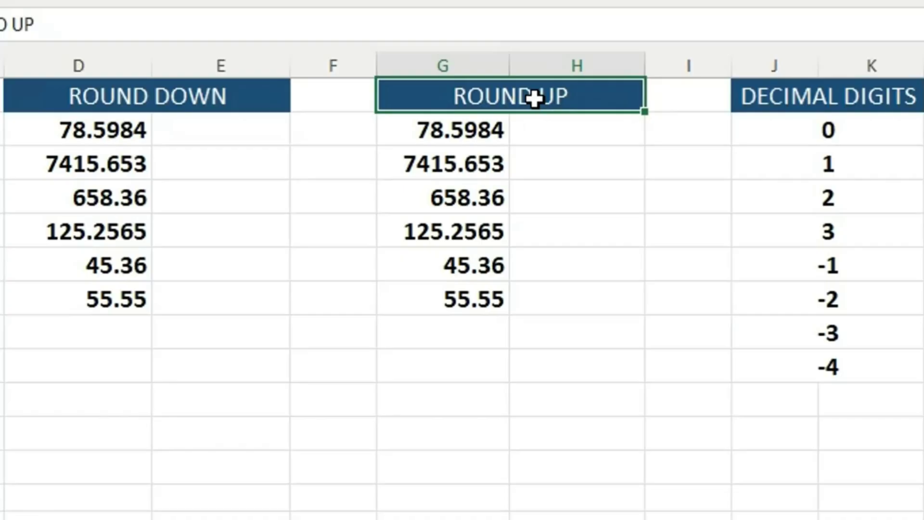
- Enter =ROUND(D2,0) in cell E2 of the ROUND DOWN table and fill it down through E7
click(200, 134)
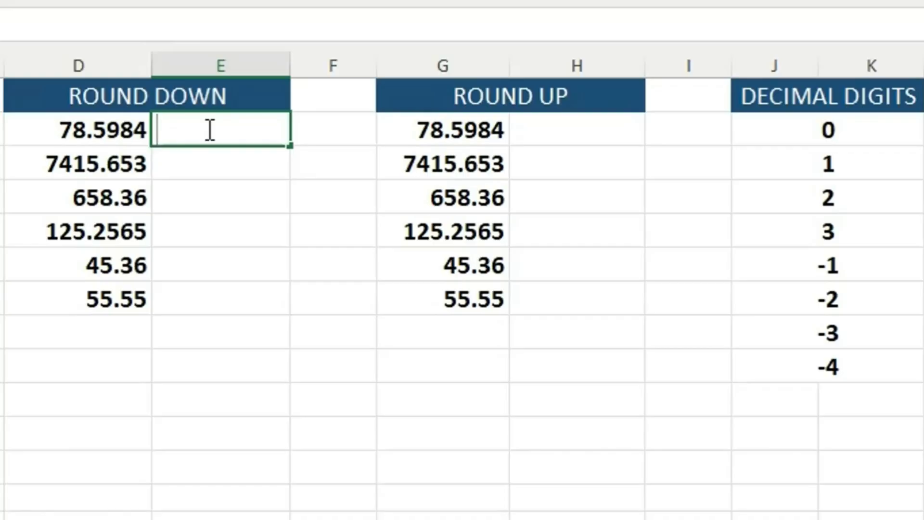
text(=)
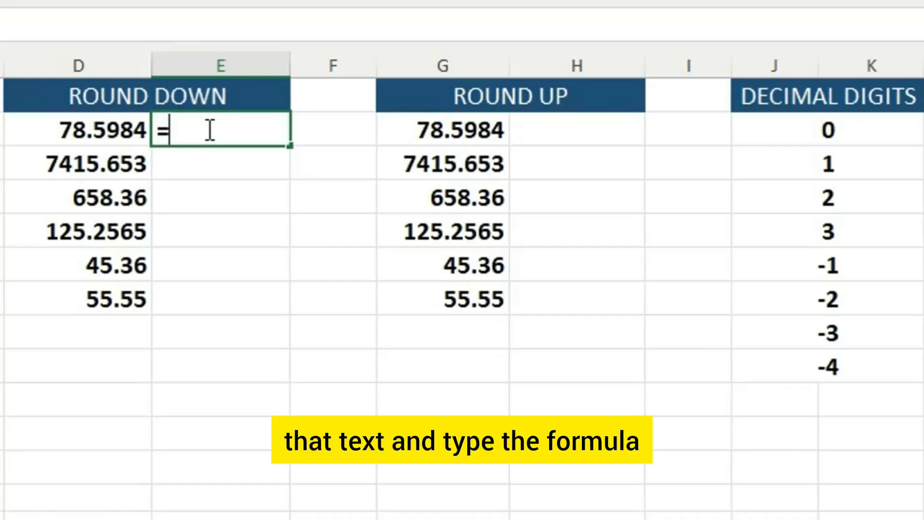
text(ROUND)
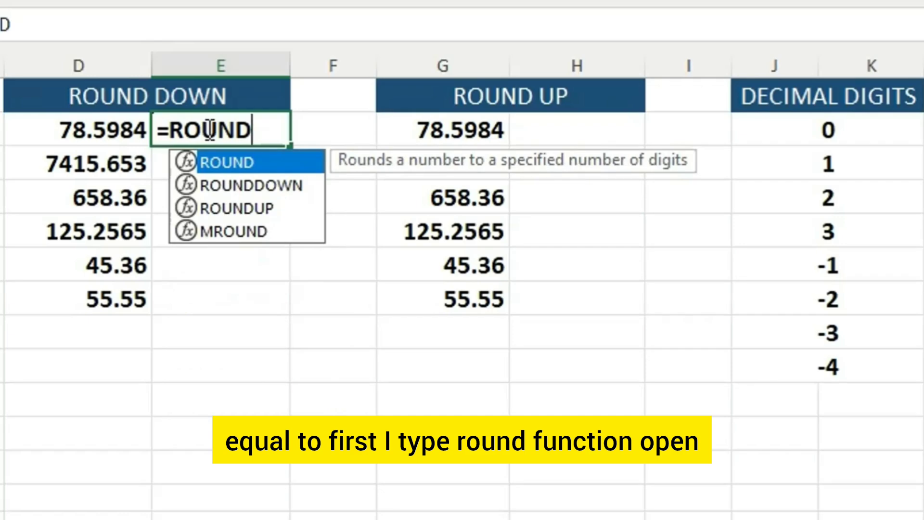
text(()
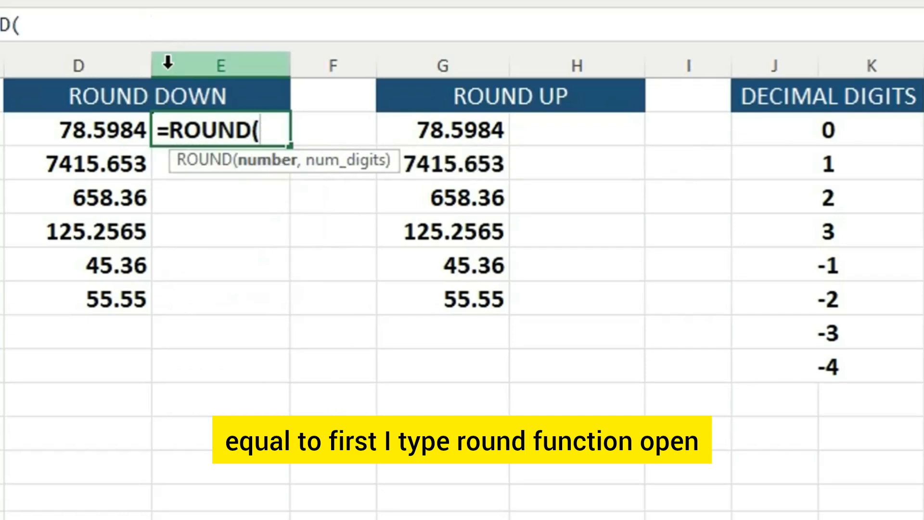
click(114, 131)
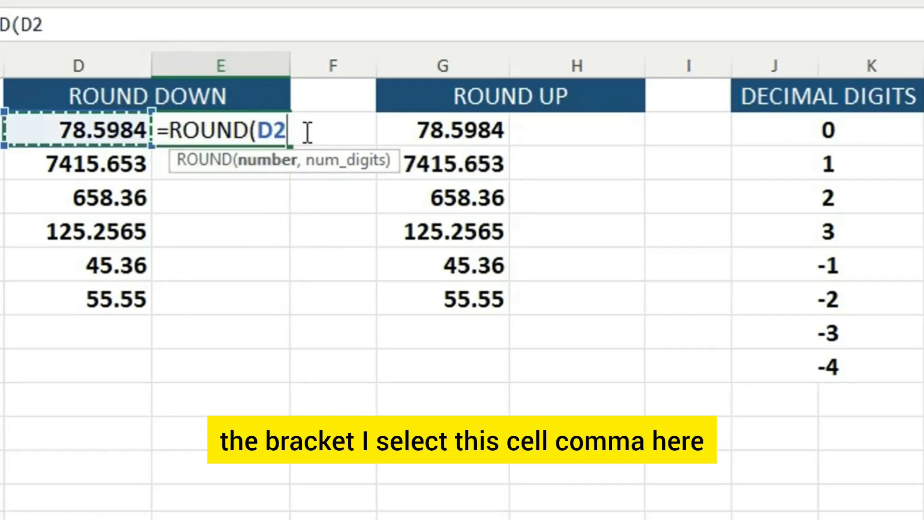
text(,)
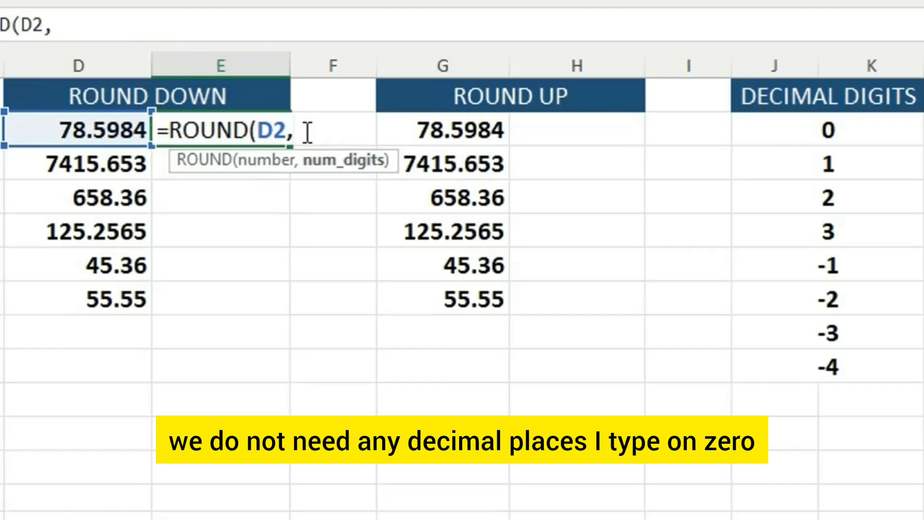
text(0))
key(Return)
click(215, 135)
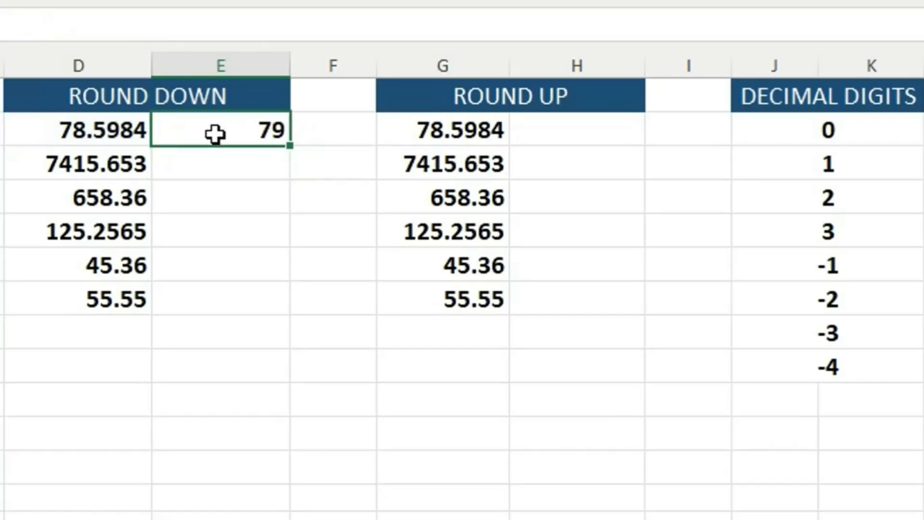
double_click(289, 146)
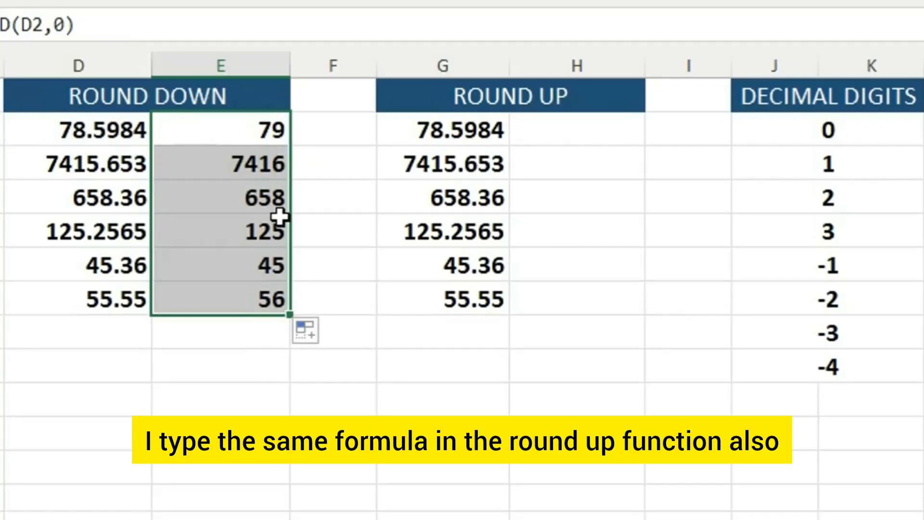
- Enter =ROUND(G2,0) in cell H2 of the ROUND UP table and fill it down through H7
click(581, 135)
double_click(580, 135)
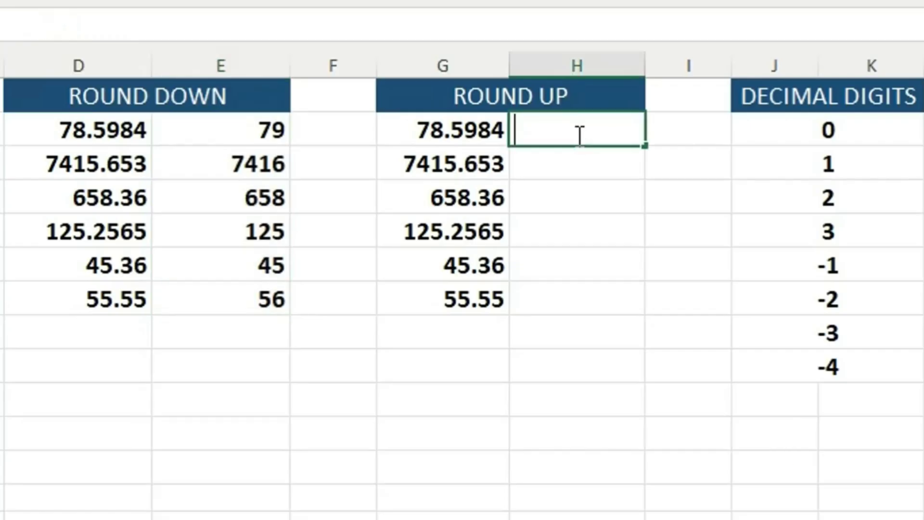
text(=R)
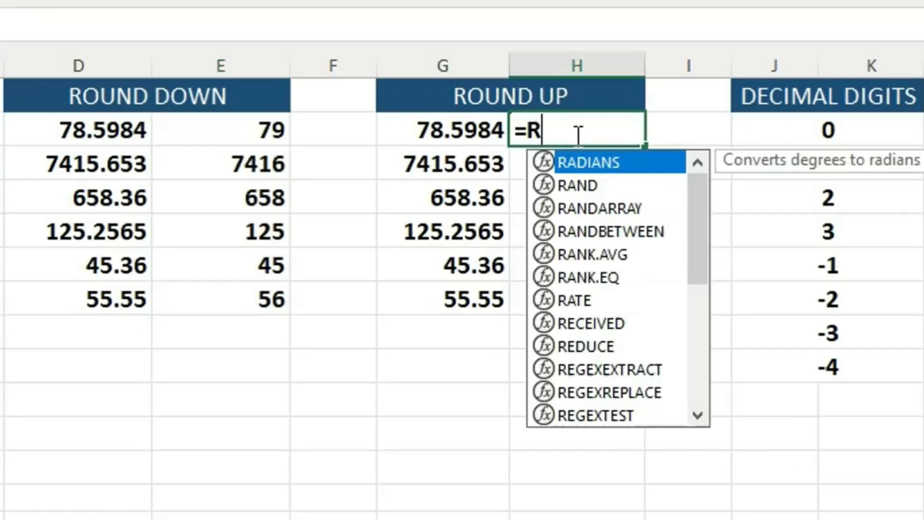
text(OUN)
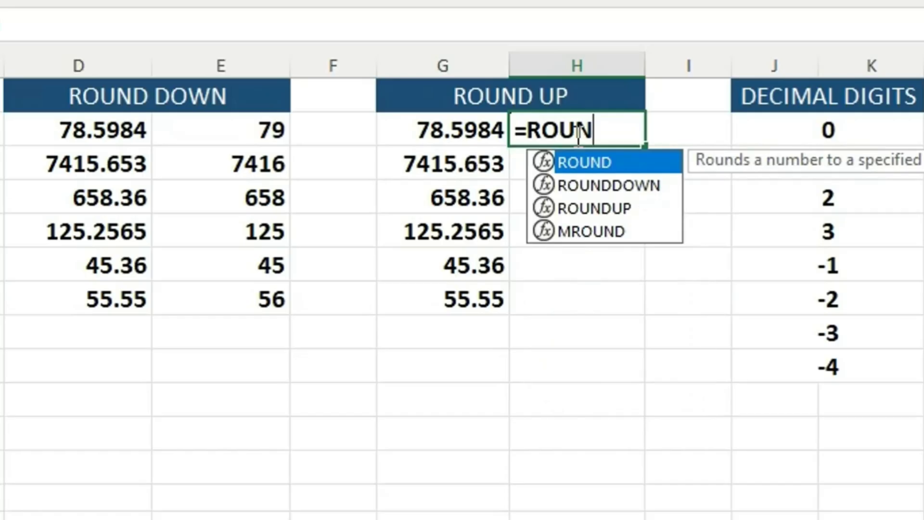
text(D()
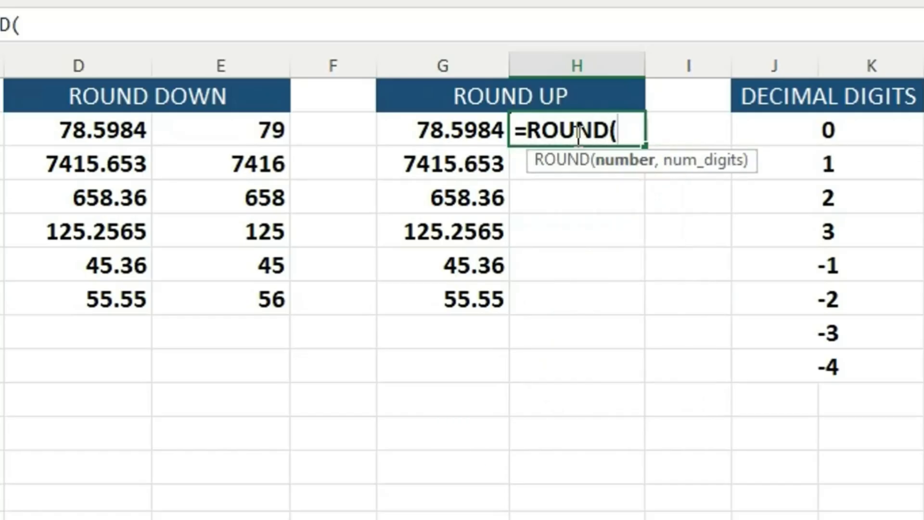
click(479, 135)
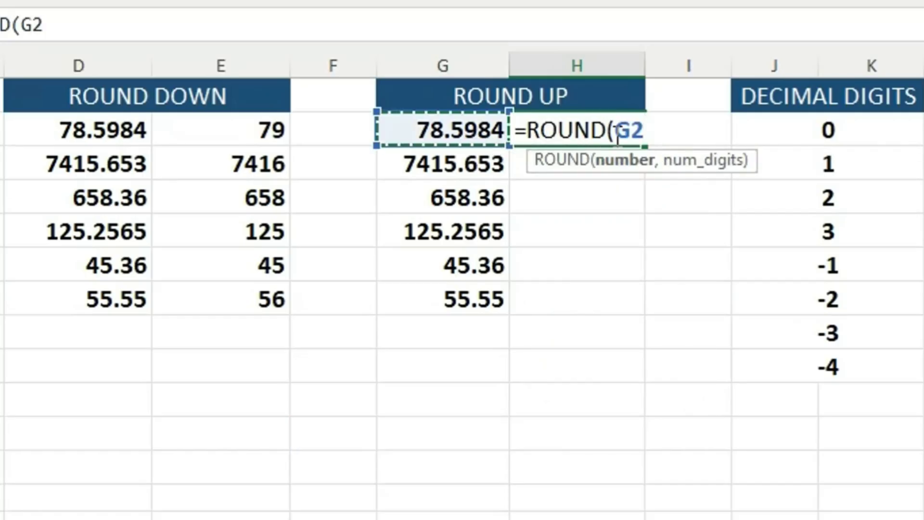
text(,)
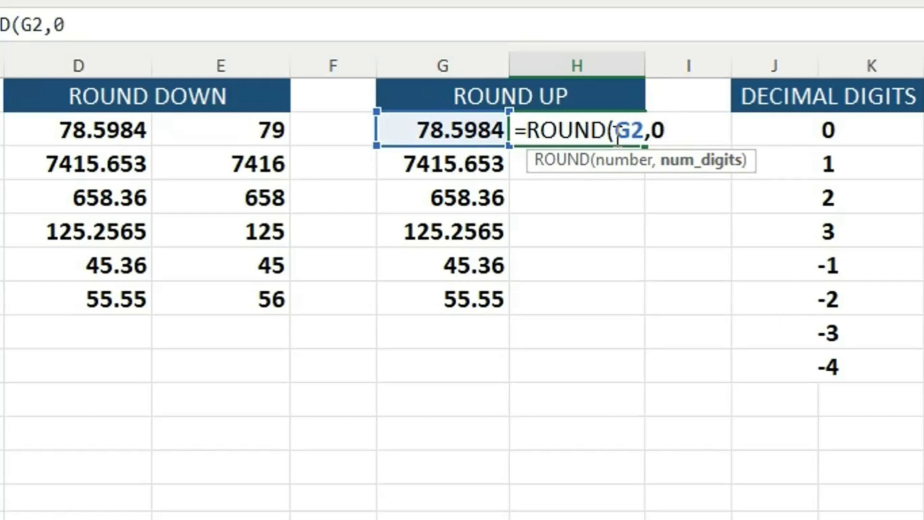
text(0))
key(Return)
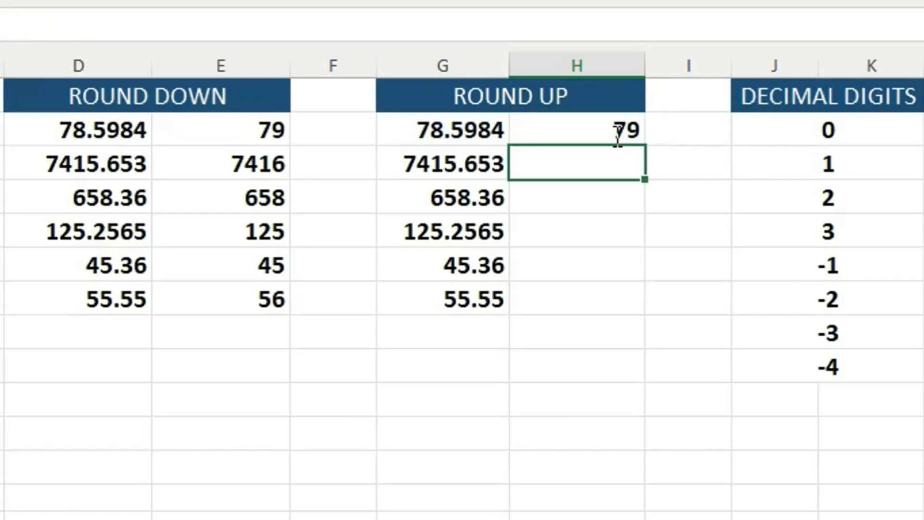
click(597, 131)
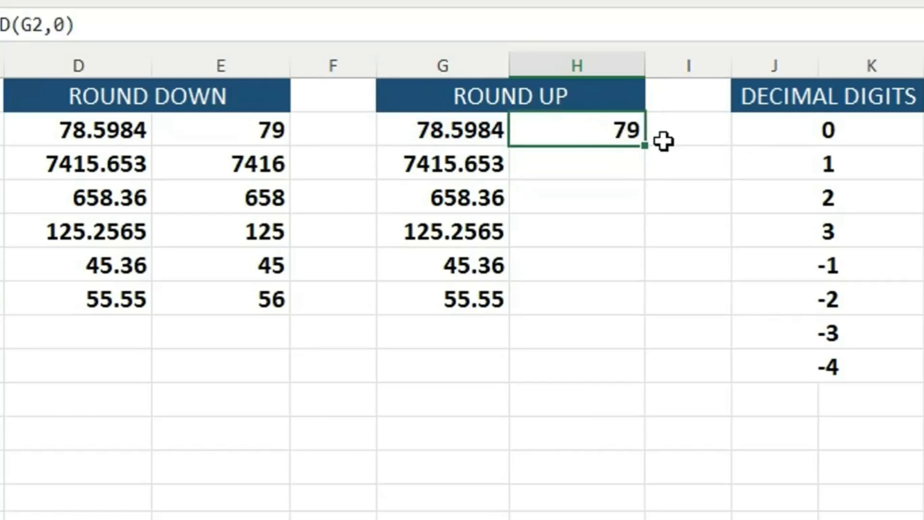
double_click(644, 146)
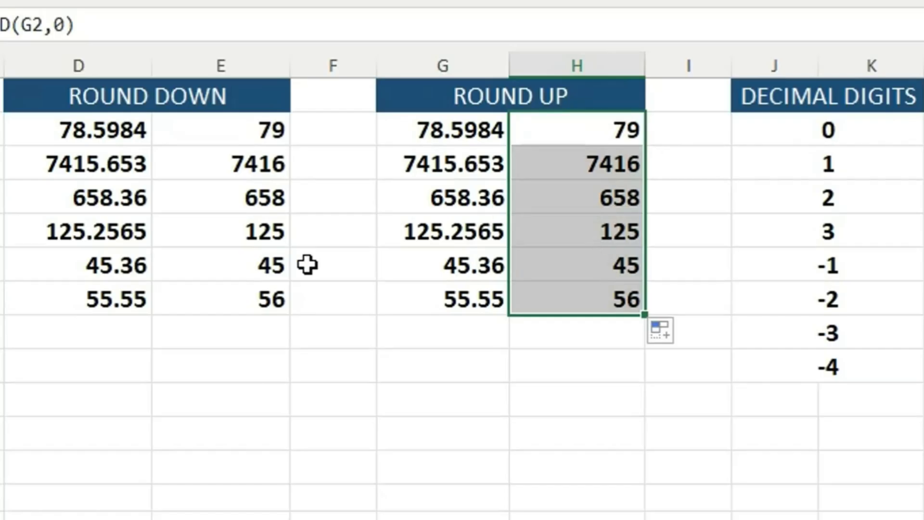
- Compare the rounded results in column E with those in column H for the first rows
click(285, 222)
click(581, 155)
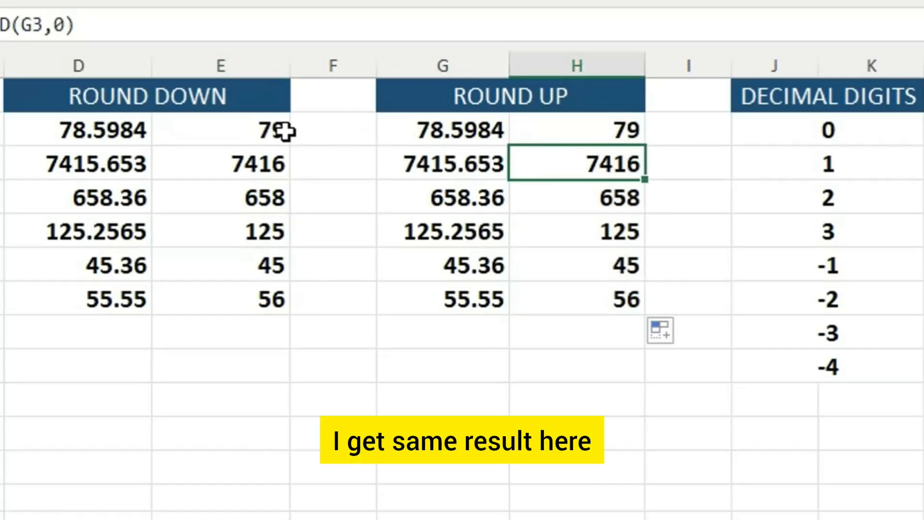
click(285, 132)
click(609, 130)
click(236, 123)
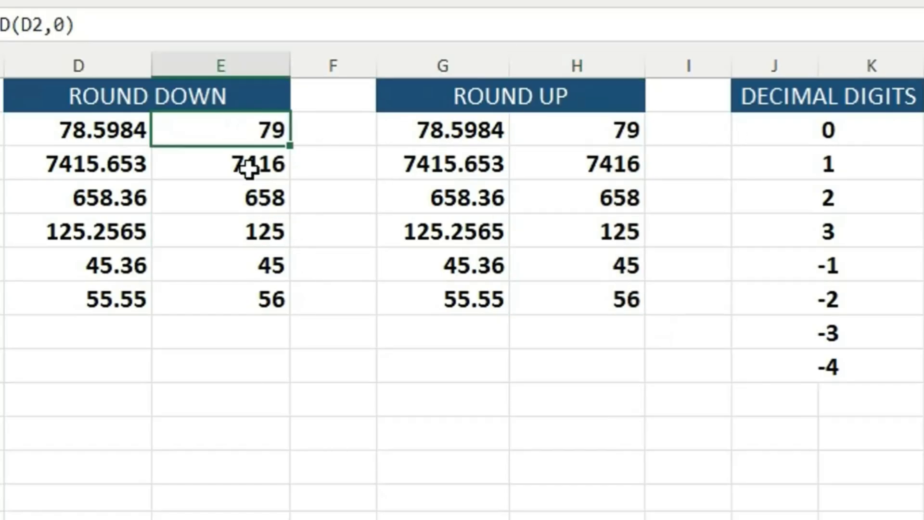
click(250, 169)
- Change the formula in cell E2 of the ROUND DOWN table to =ROUNDDOWN(D2,-1)
double_click(252, 126)
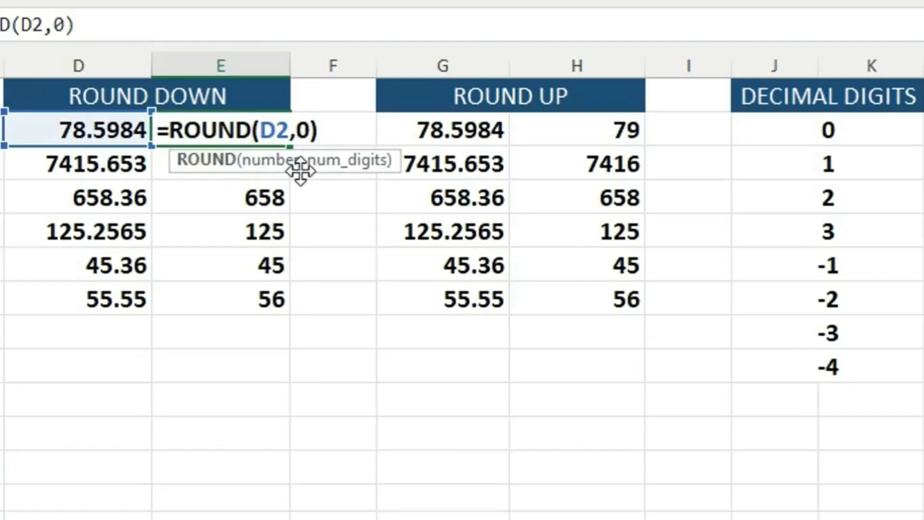
text(D)
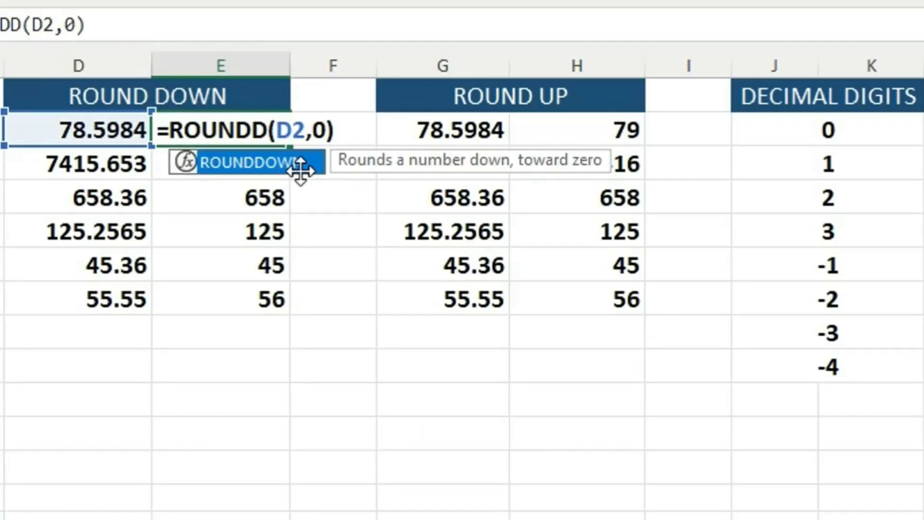
text(OWN)
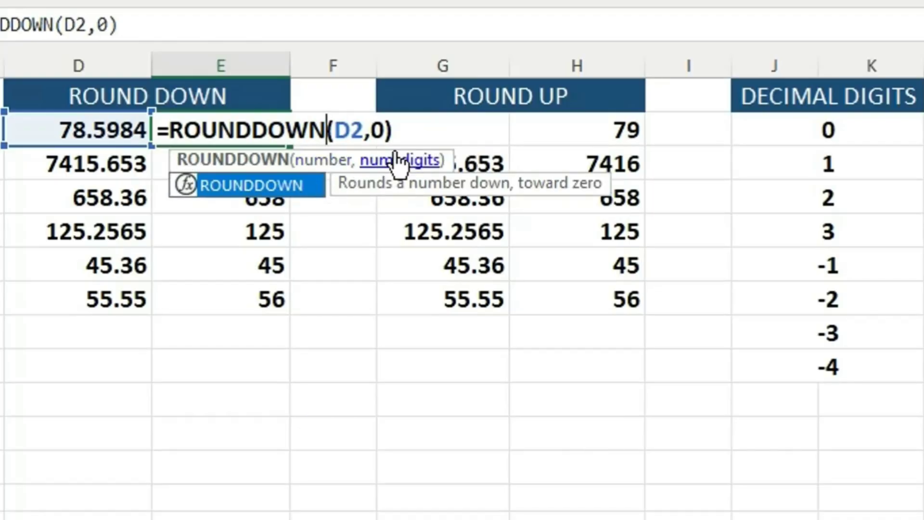
click(386, 130)
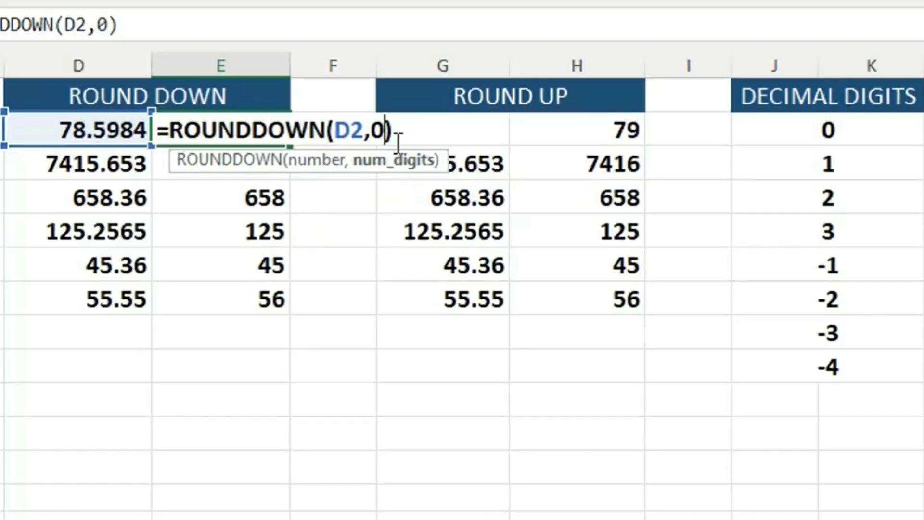
key(BackSpace)
text(-1)
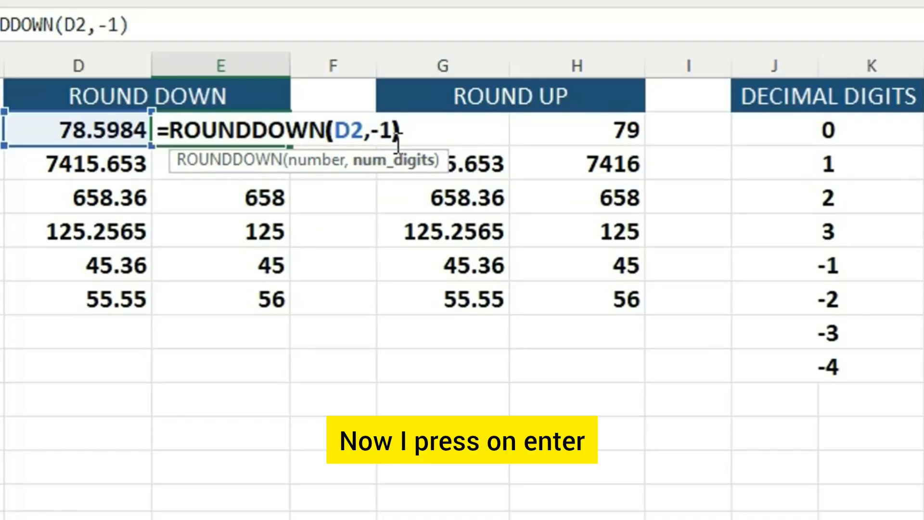
key(Return)
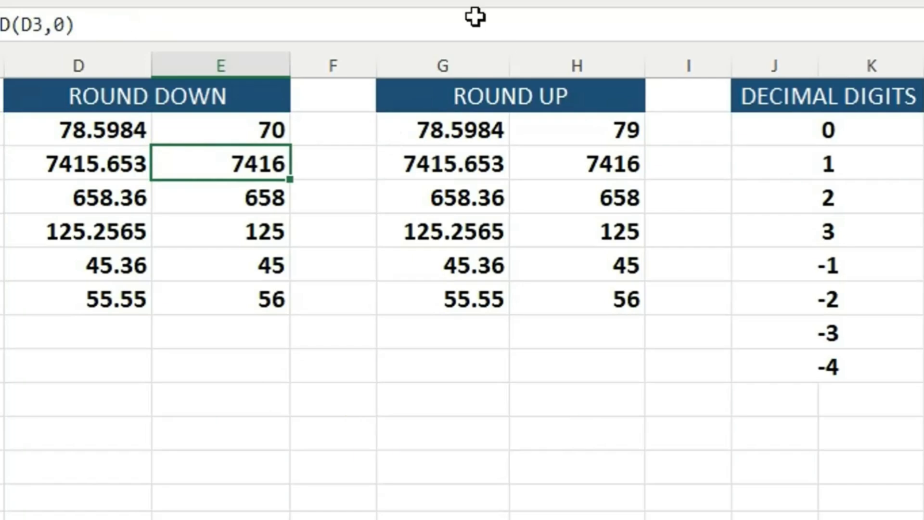
- Compare E2 with the original number in D2 and fill the ROUNDDOWN formula down through E7
click(244, 126)
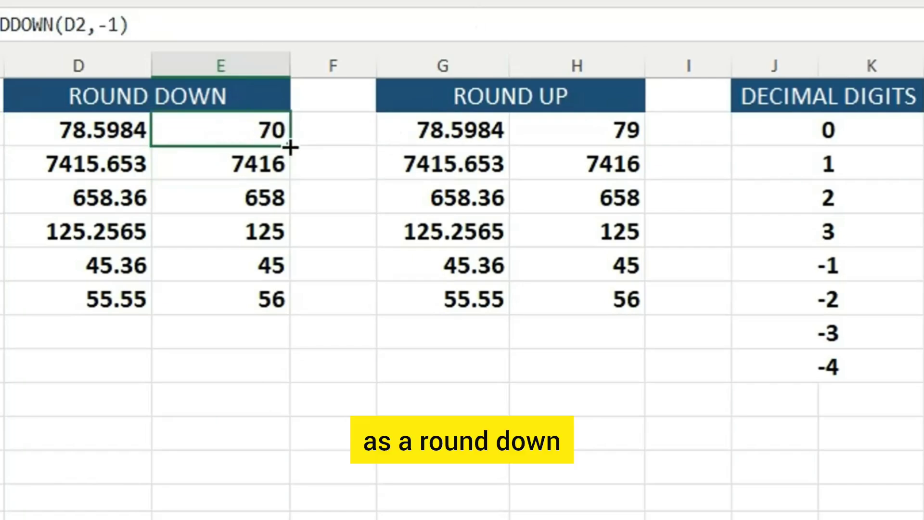
click(82, 128)
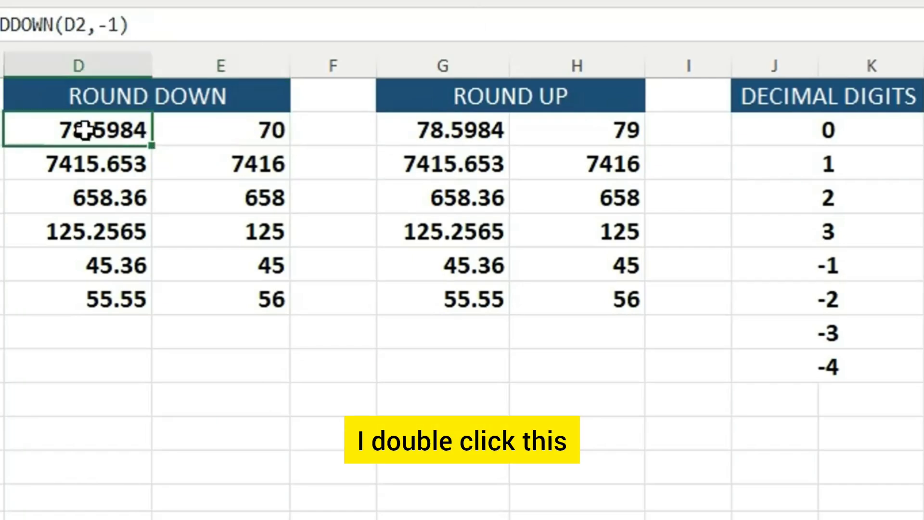
click(216, 133)
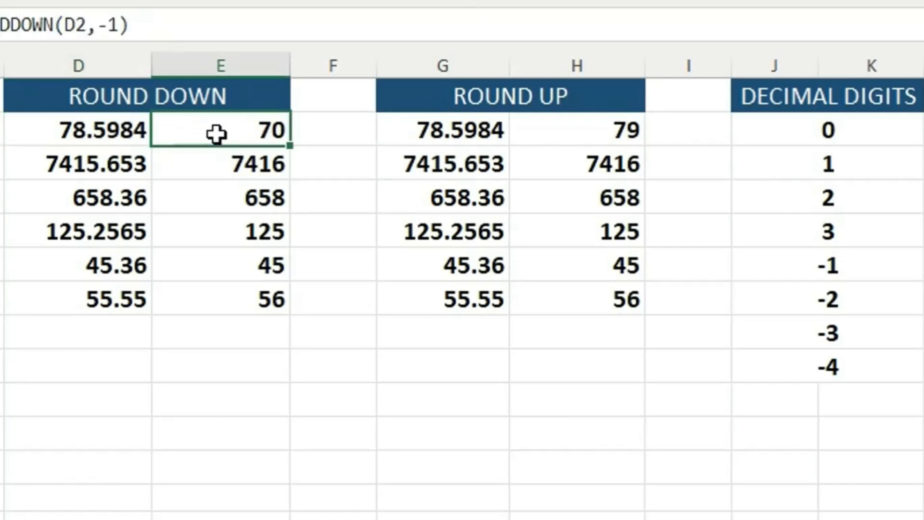
double_click(288, 144)
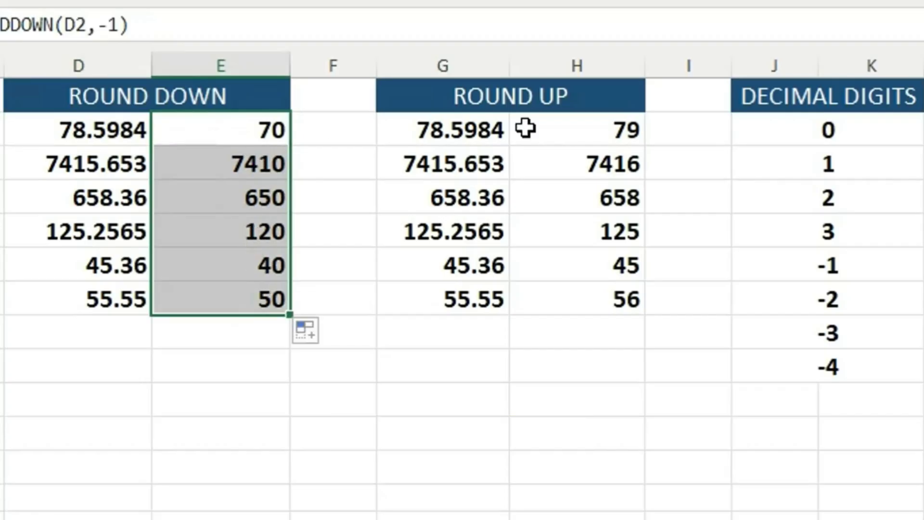
- Change the formula in cell H2 of the ROUND UP table to =ROUNDUP(G2,-1)
double_click(623, 132)
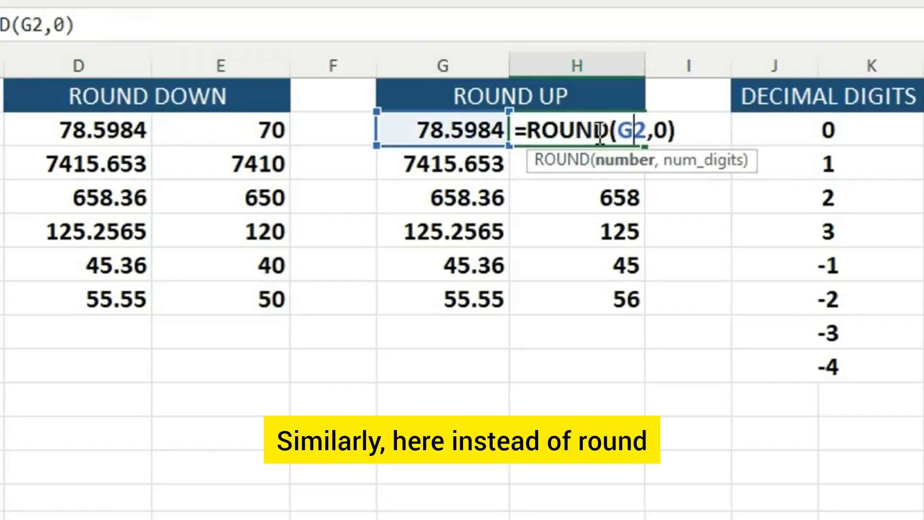
click(612, 131)
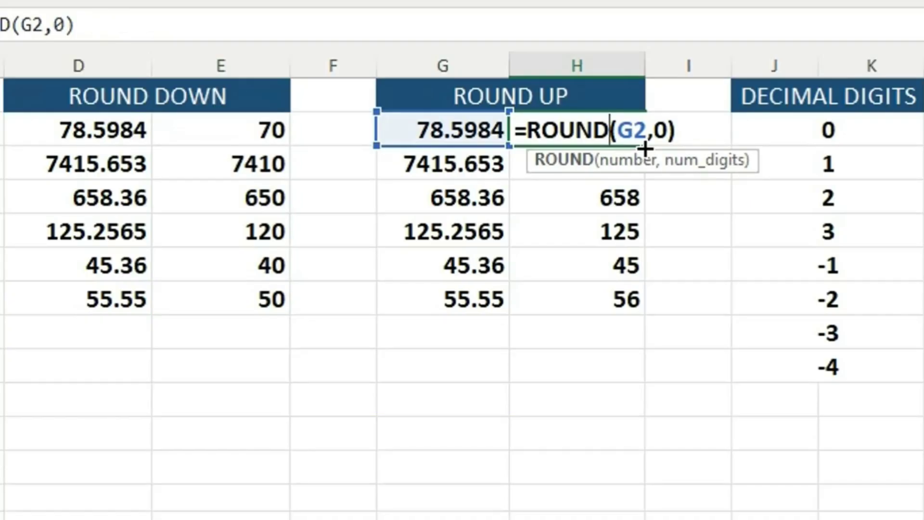
text(UP)
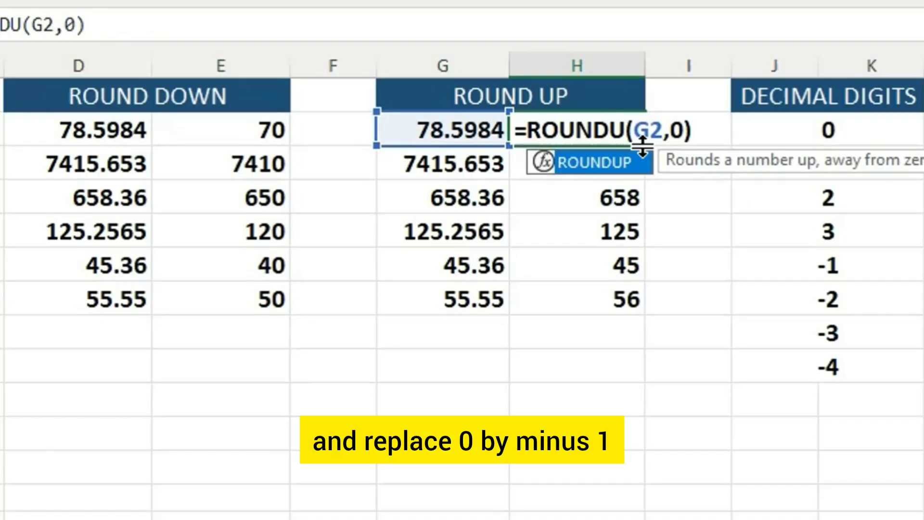
click(700, 130)
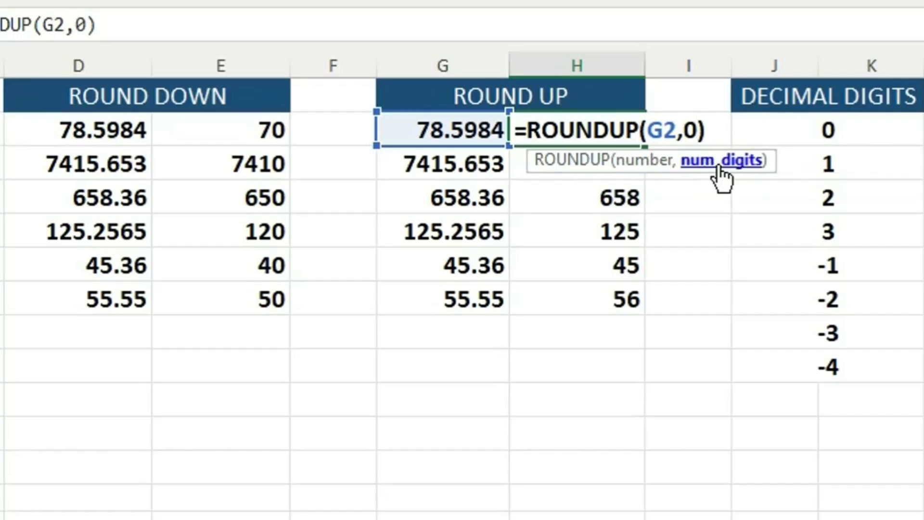
key(BackSpace)
text(-1)
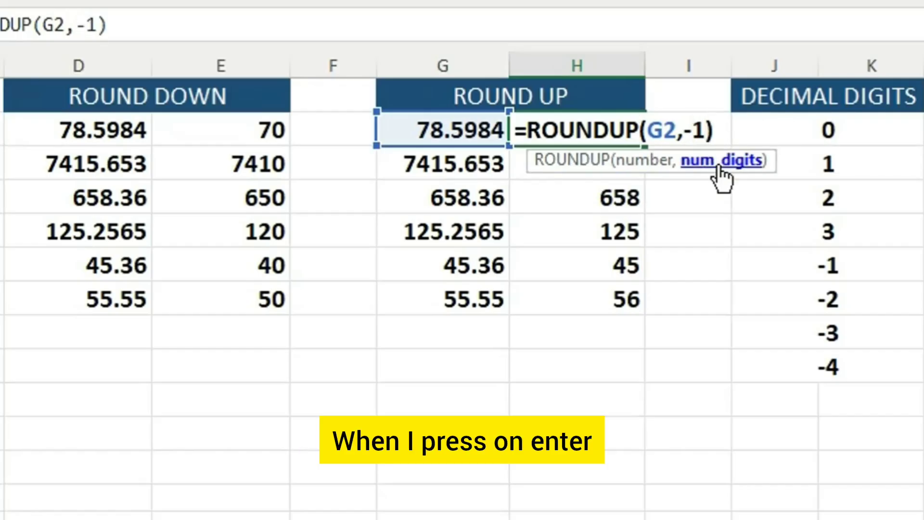
key(Right)
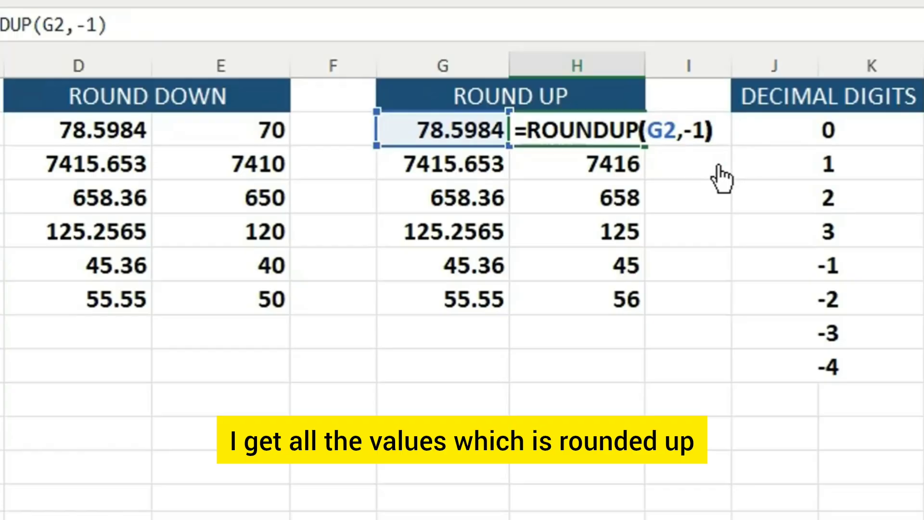
key(Left)
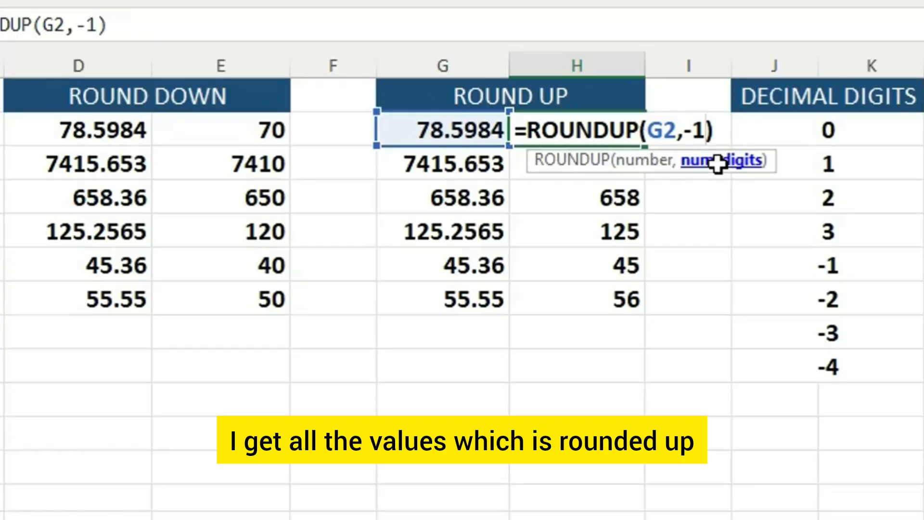
key(Return)
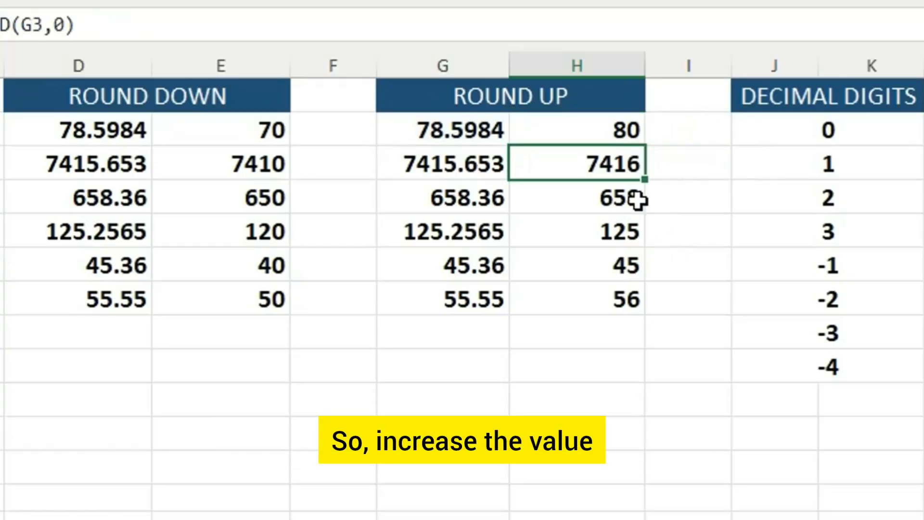
- Compare H2 with the original number in G2 and fill the ROUNDUP formula down through H7
click(628, 131)
click(478, 136)
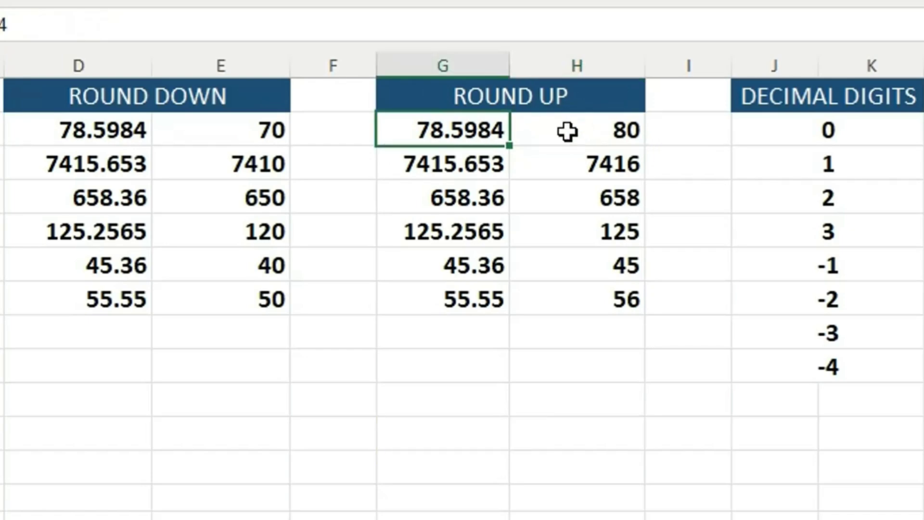
click(623, 131)
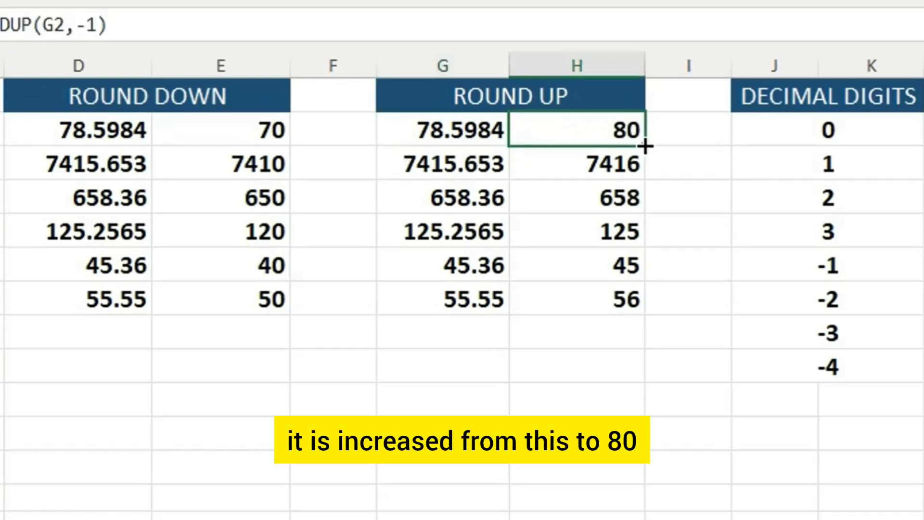
double_click(645, 146)
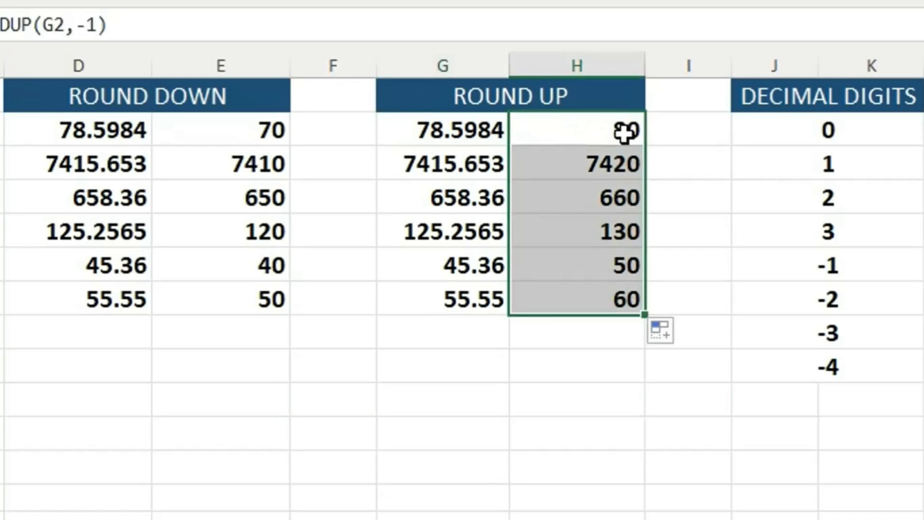
- Compare the ROUNDDOWN results in column E with the ROUNDUP results in column H, row by row from row 3 to row 7
click(275, 167)
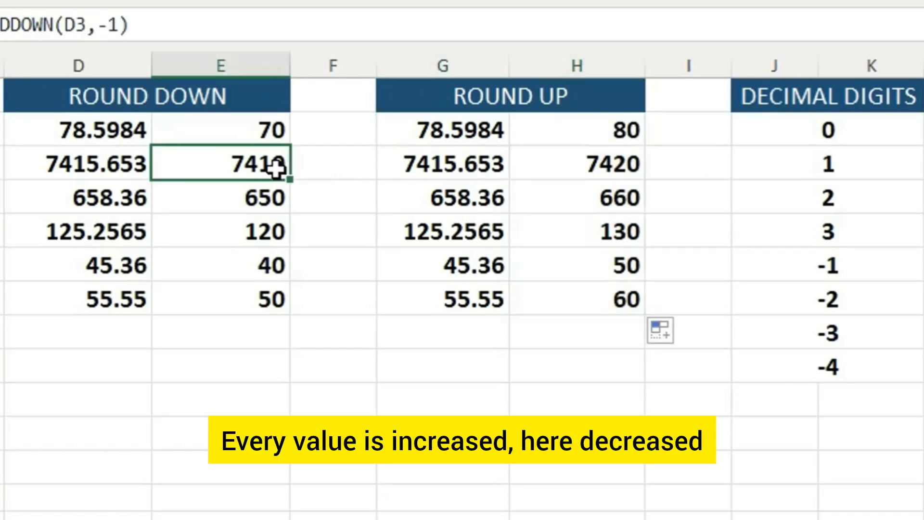
click(583, 163)
click(254, 196)
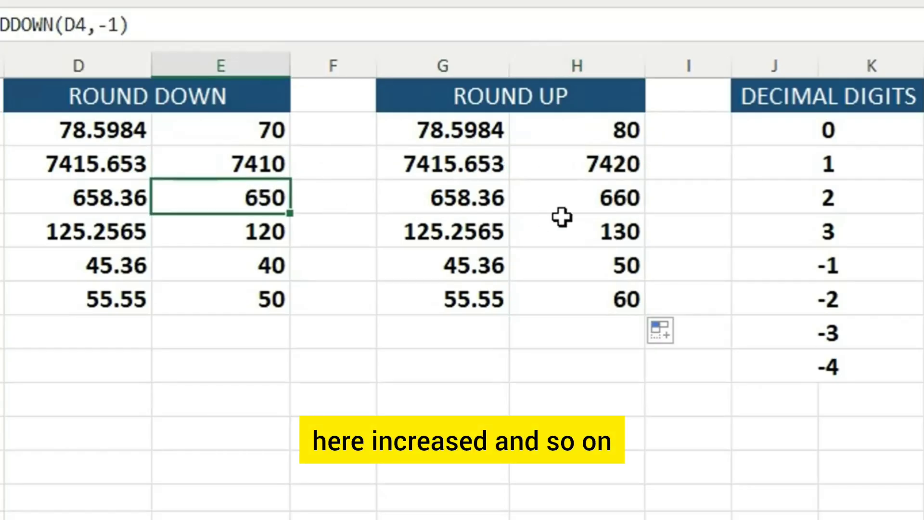
click(624, 204)
click(254, 234)
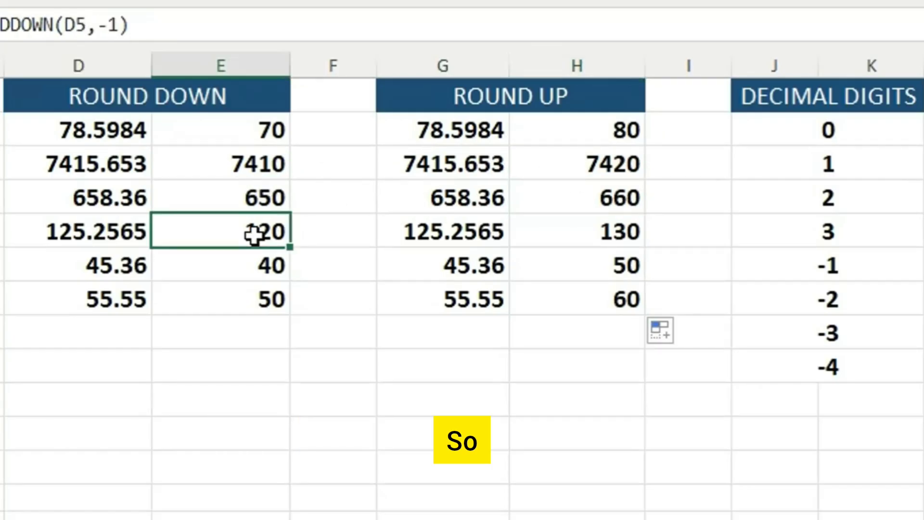
click(640, 239)
click(301, 267)
click(587, 267)
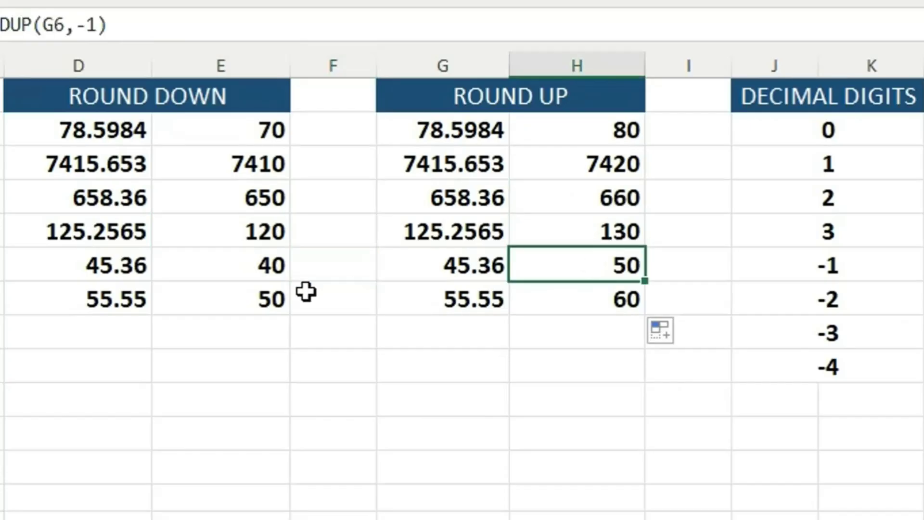
click(305, 290)
click(599, 305)
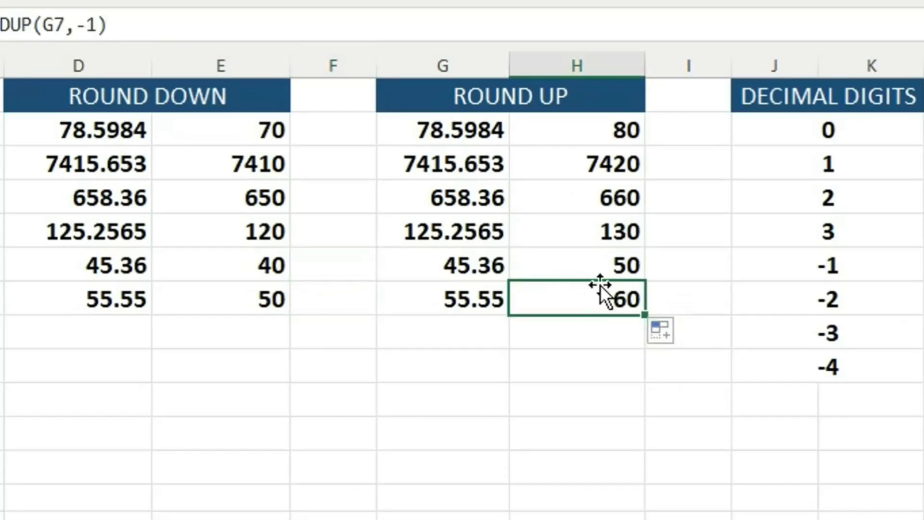